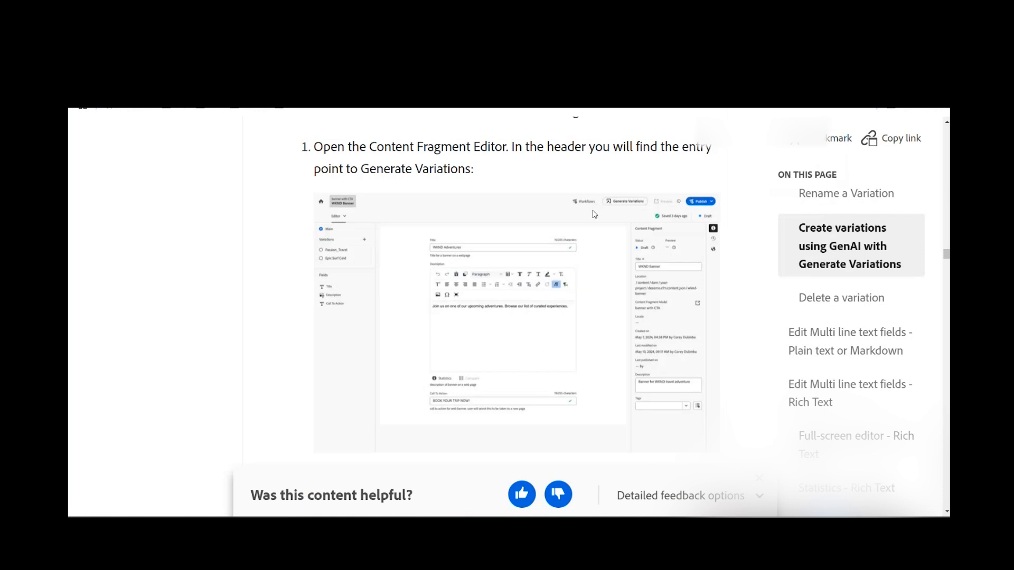
Read the Generate Variations documentation on favorites, recents and editing the prompt.
key(ctrl+Tab)
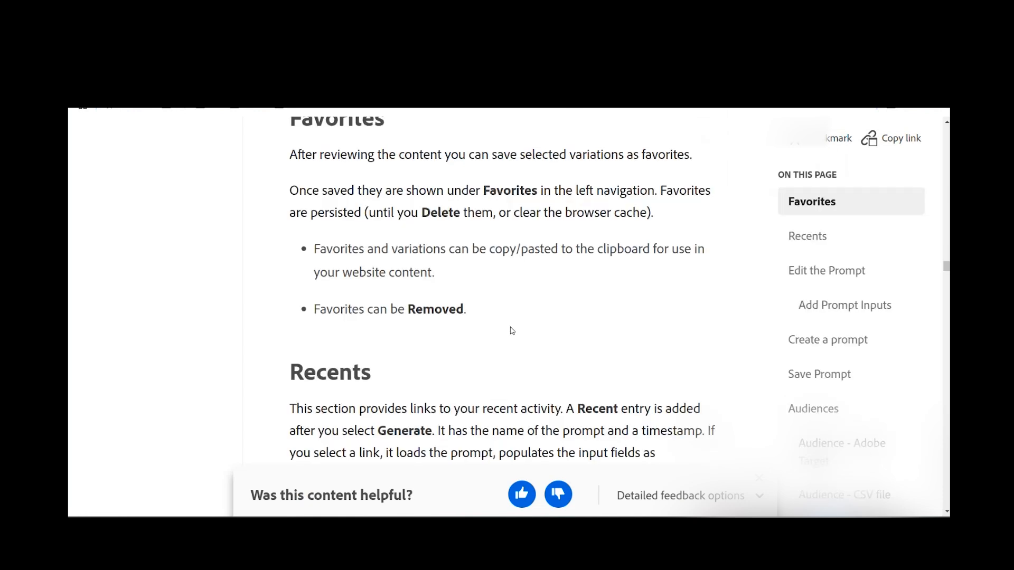
scroll(506, 335, up, 1)
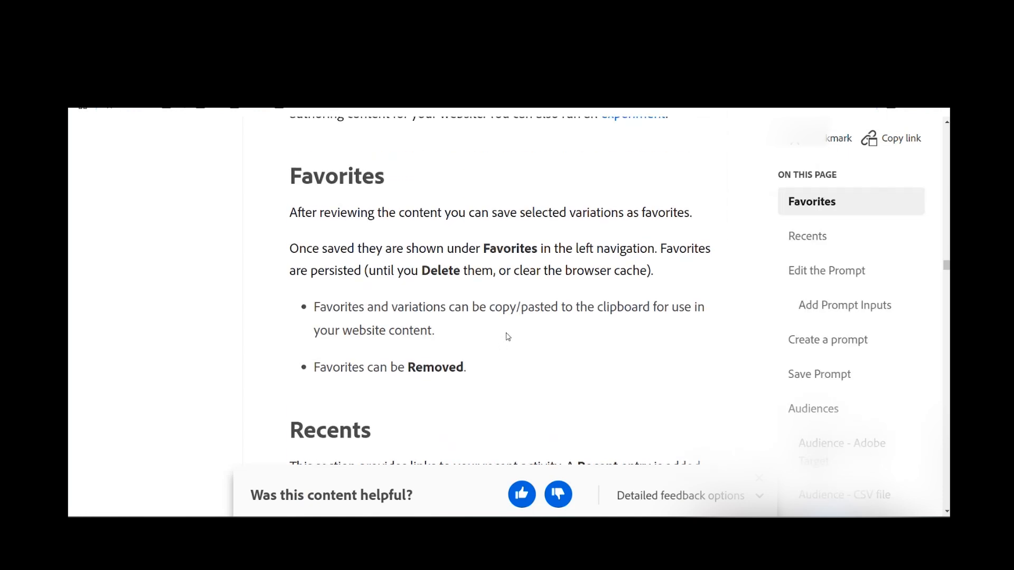
scroll(508, 337, up, 1)
scroll(507, 337, down, 10)
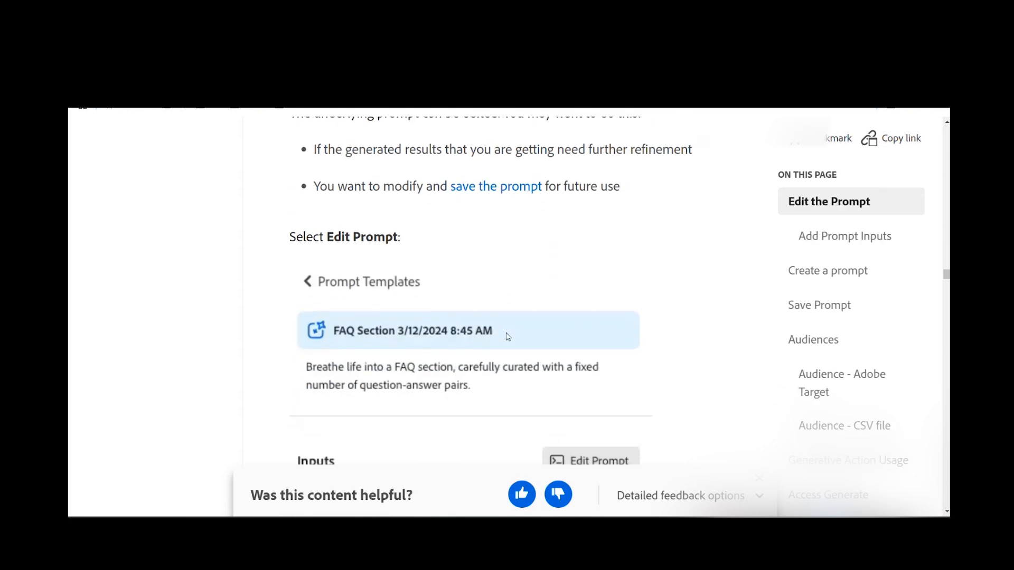
scroll(508, 336, up, 2)
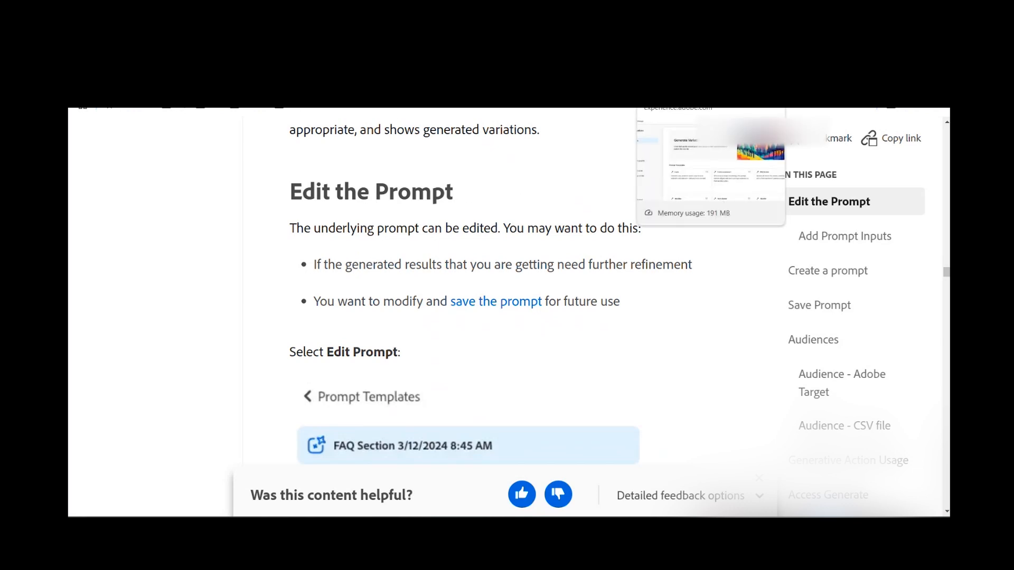
Switch to Generate Variations in Adobe Experience Manager and look through the available prompt templates.
click(674, 60)
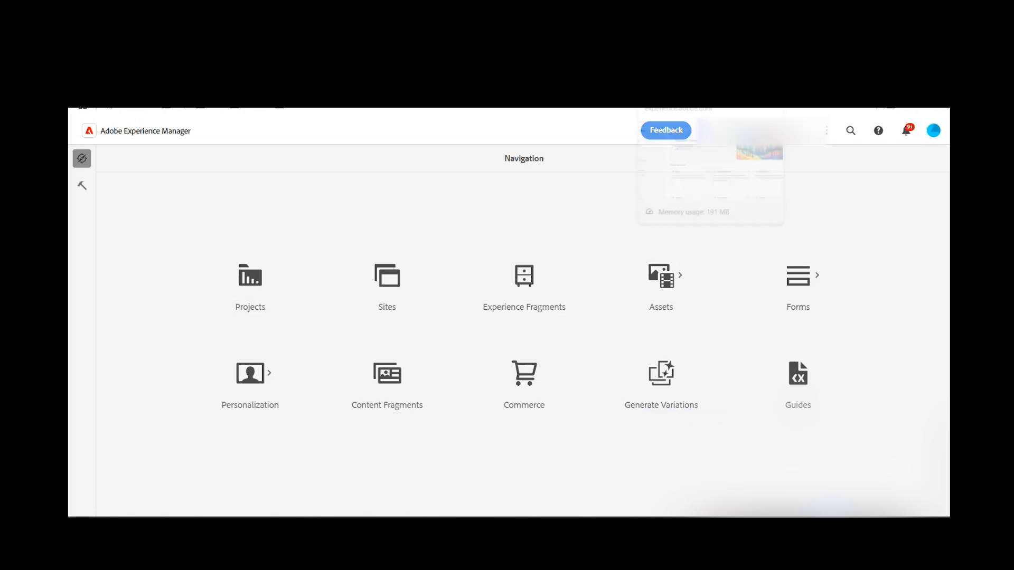
click(681, 59)
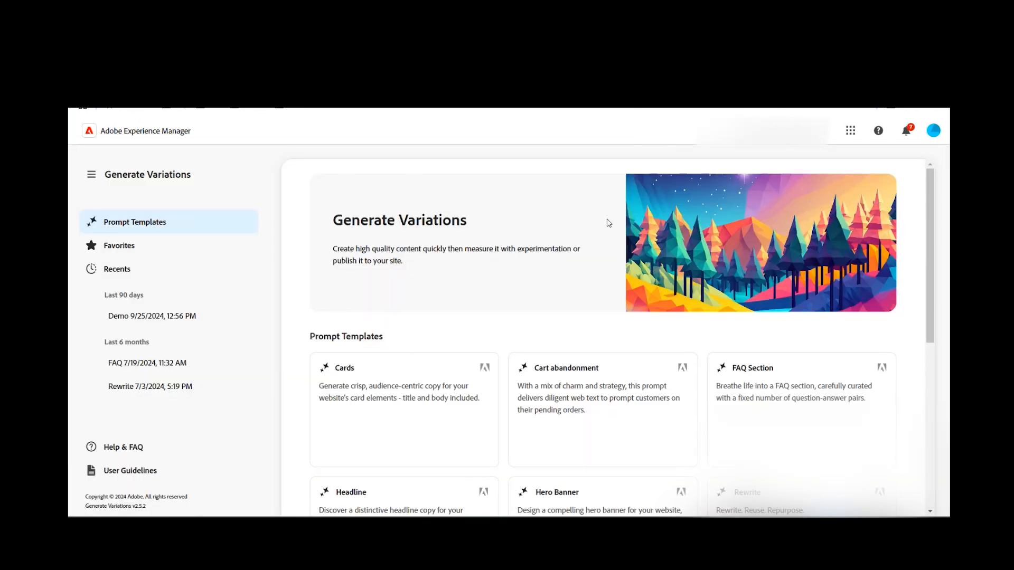
scroll(435, 236, down, 1)
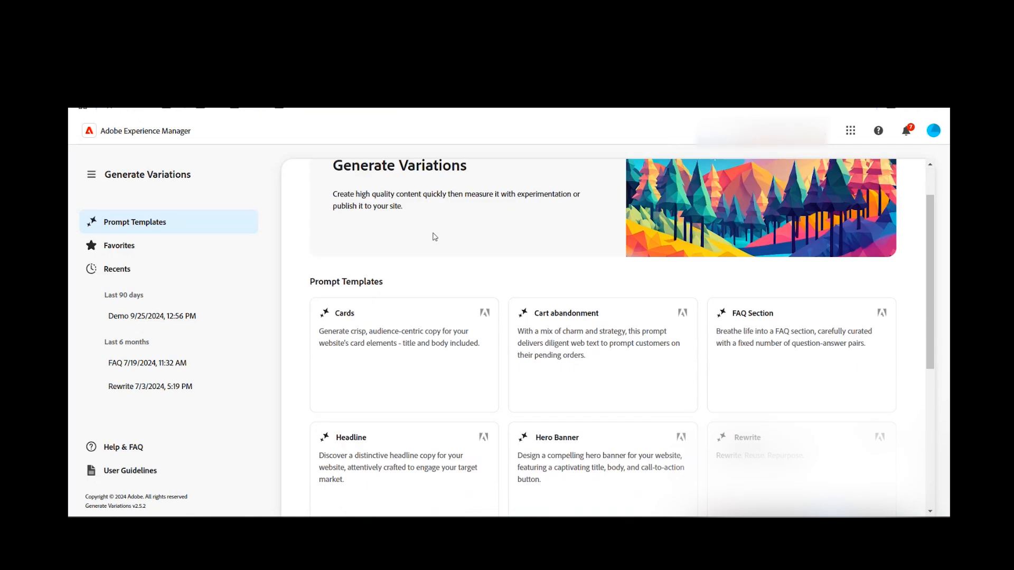
scroll(421, 236, down, 1)
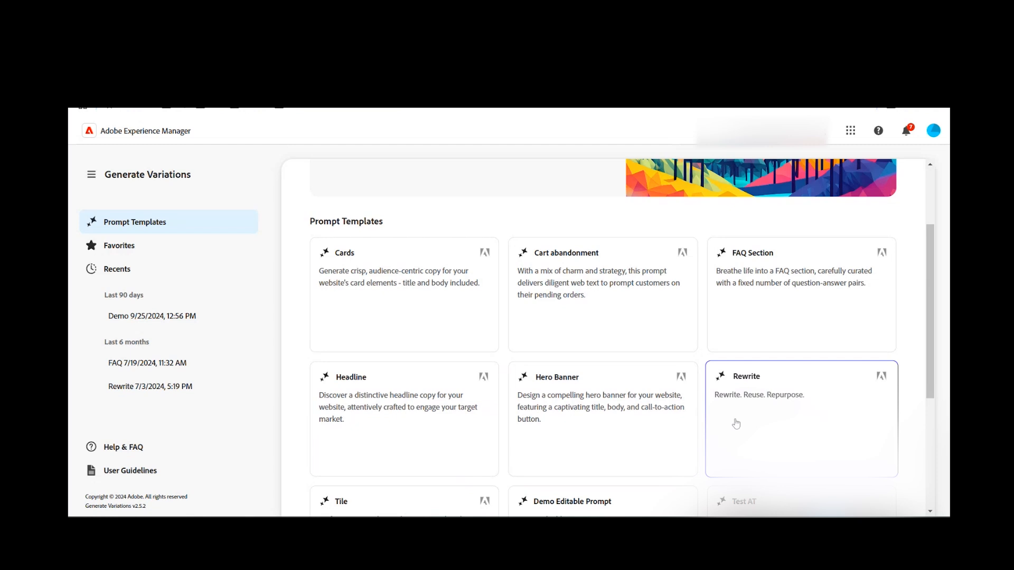
scroll(736, 424, down, 1)
scroll(735, 424, down, 1)
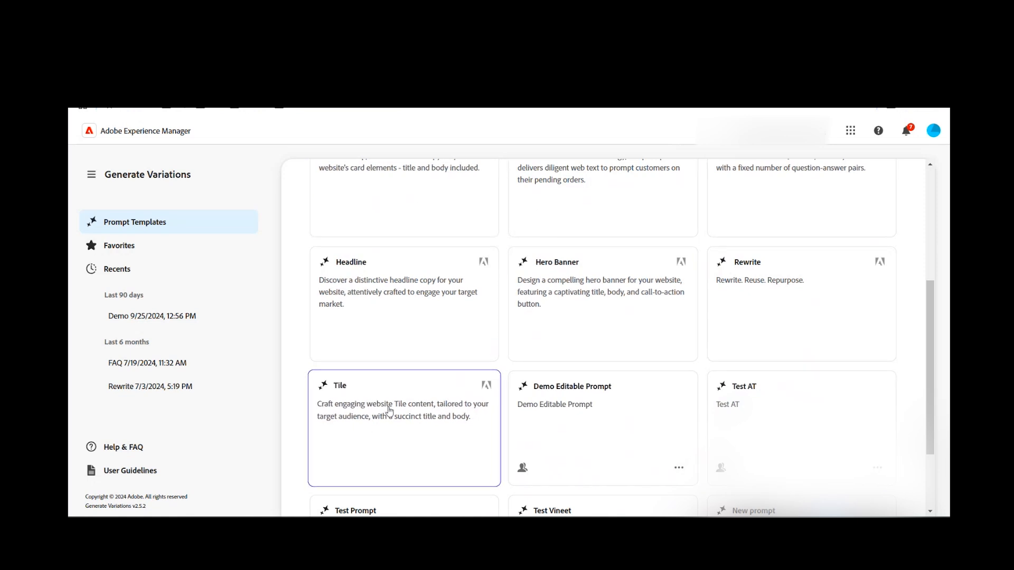
scroll(389, 409, up, 1)
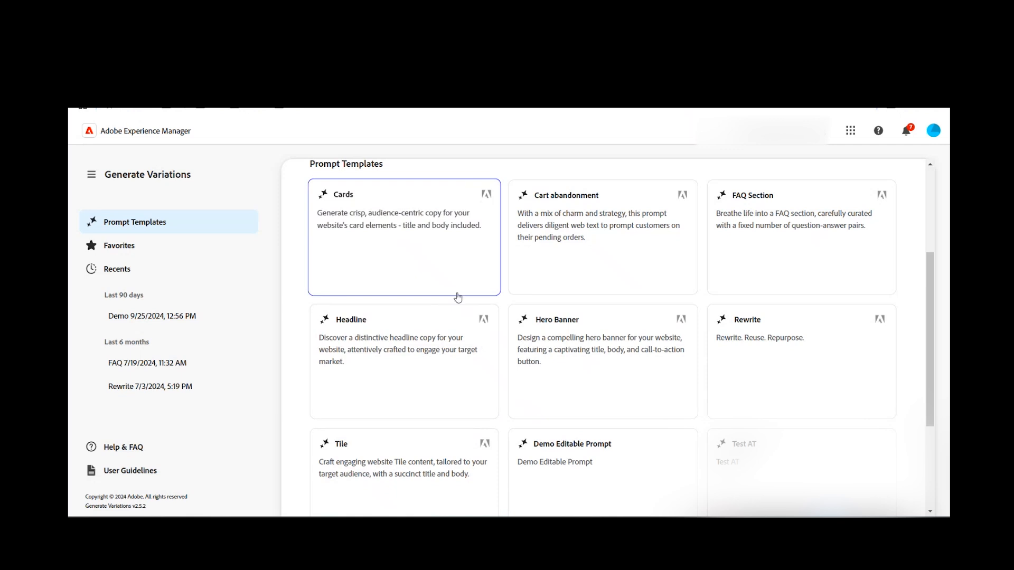
scroll(456, 297, up, 2)
Open the New prompt template for a look and return to the prompt template list.
scroll(458, 297, down, 5)
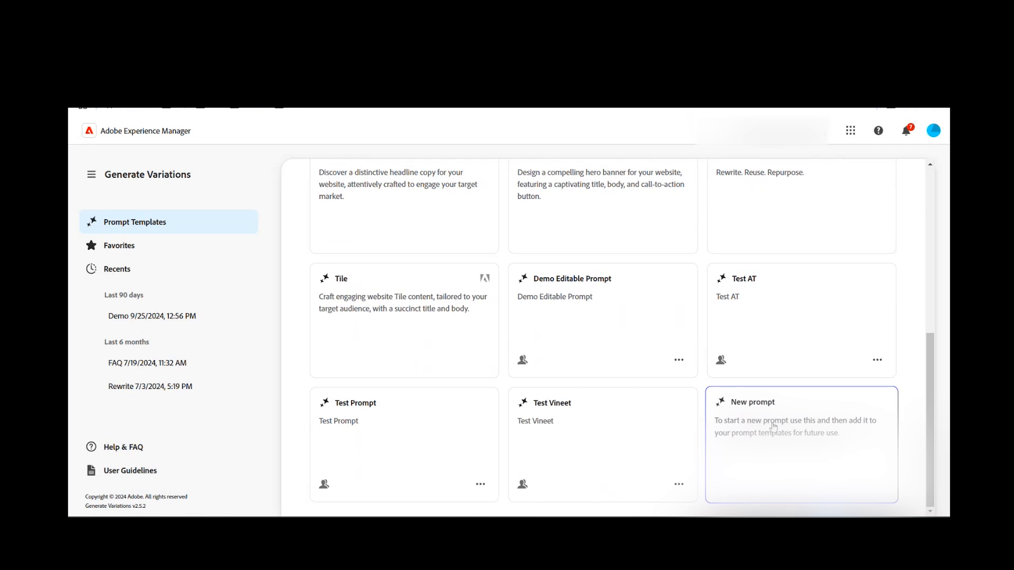
click(776, 433)
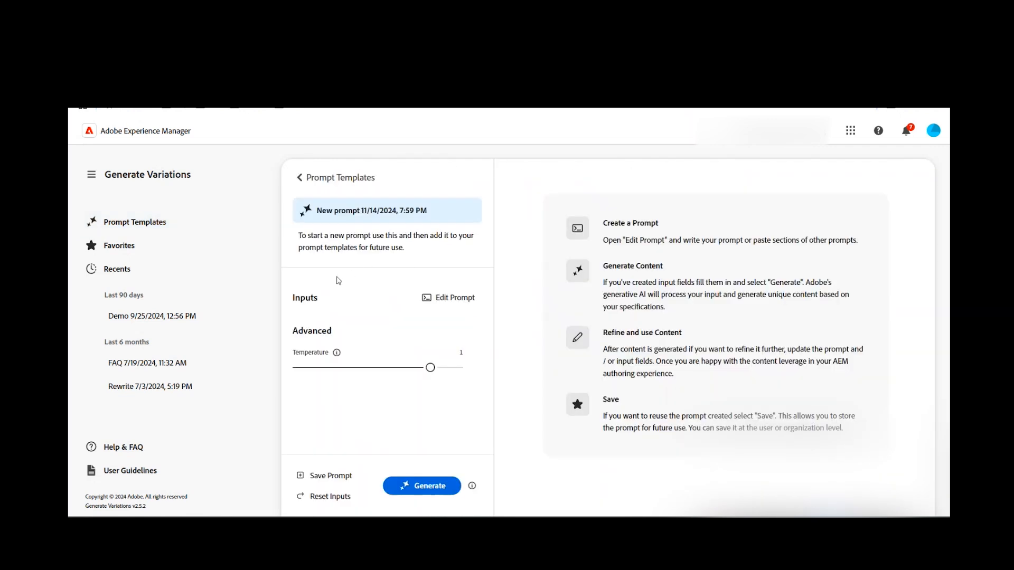
click(300, 180)
Open the Demo Editable Prompt template and examine its source text and rewrite instruction inputs.
scroll(850, 415, down, 5)
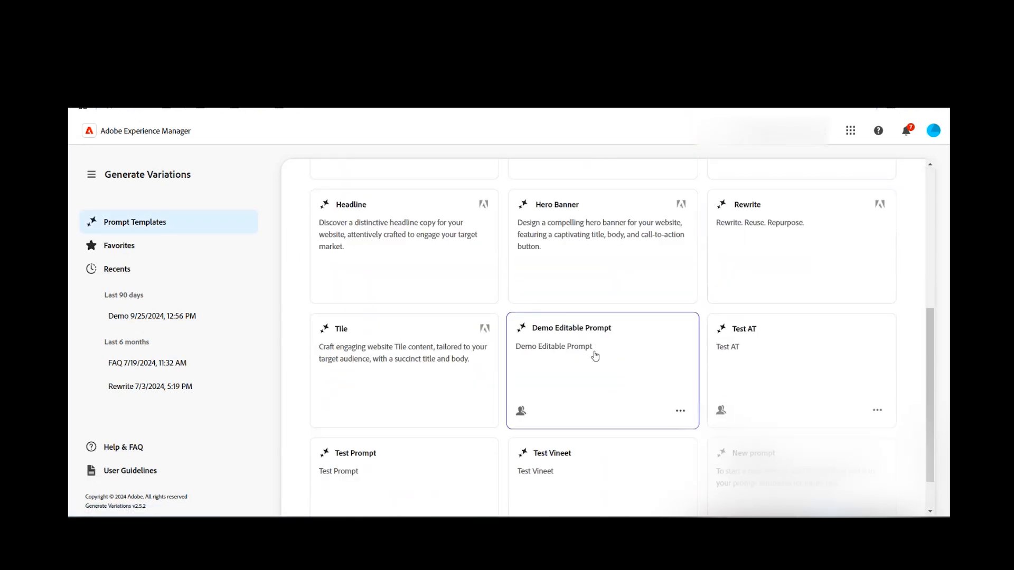
click(594, 354)
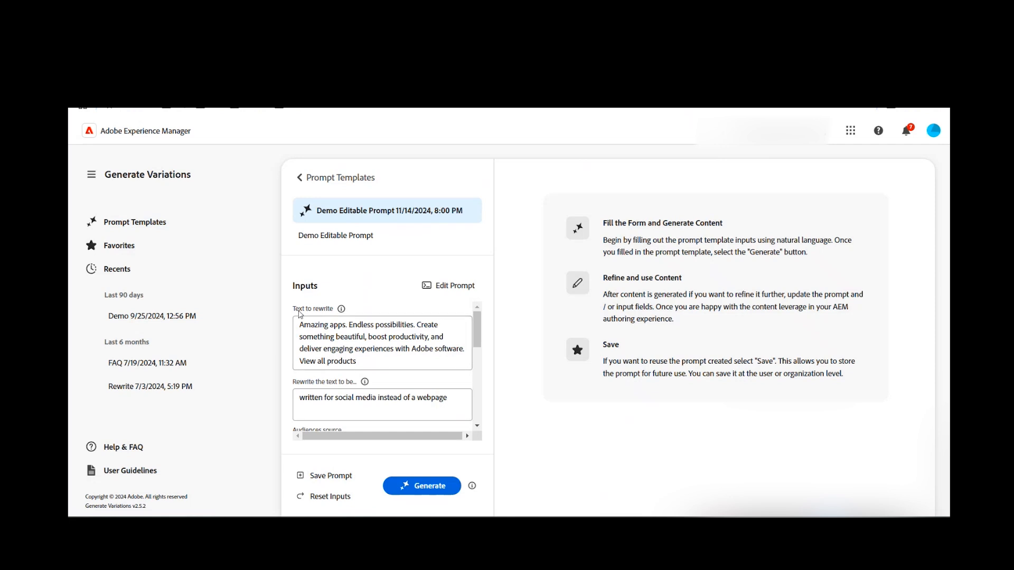
drag(302, 323, 357, 363)
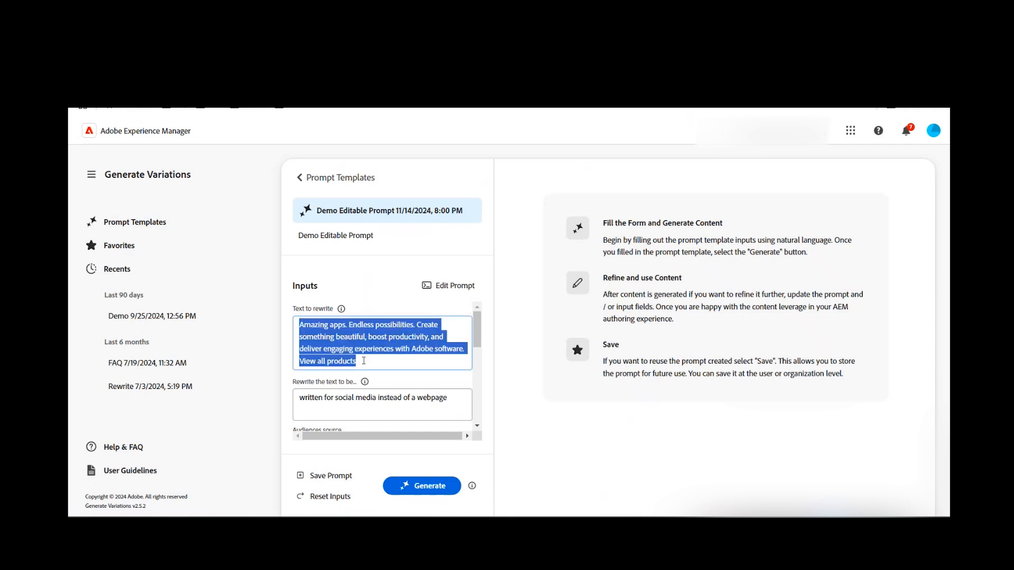
drag(476, 334, 476, 346)
drag(319, 349, 477, 349)
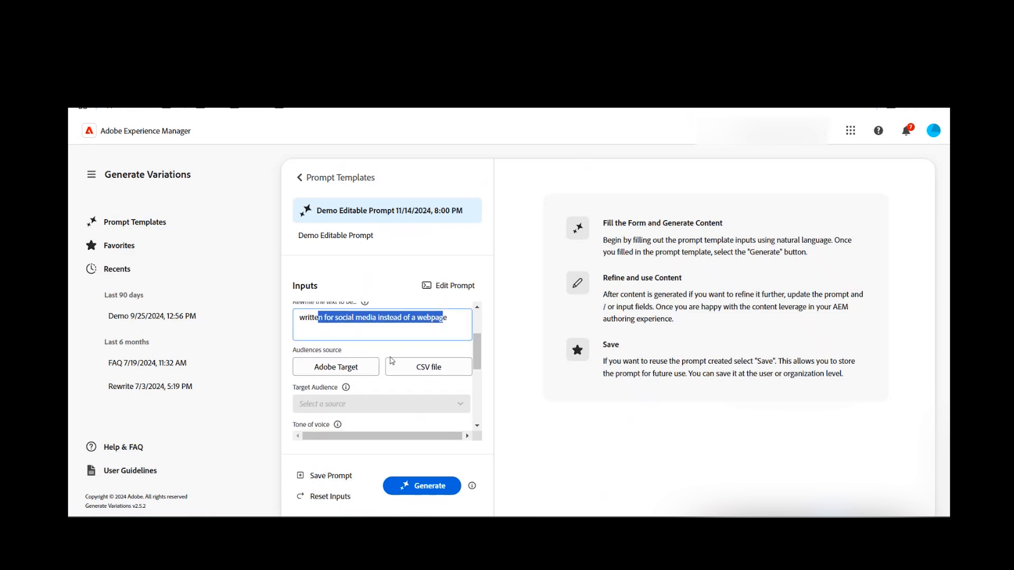
Review the template's audience source, tone of voice, number of variations, domain knowledge and temperature settings.
drag(479, 348, 480, 360)
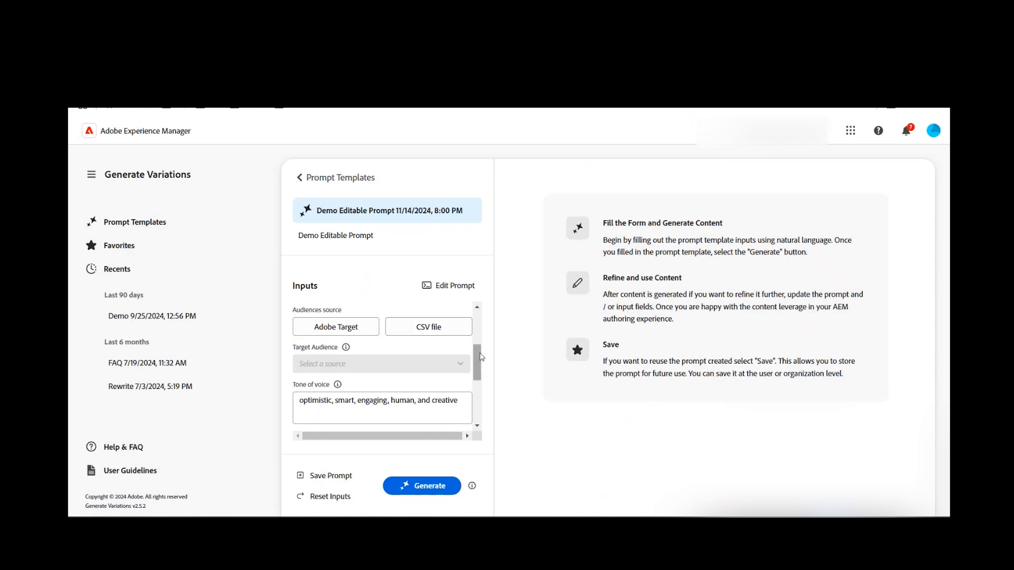
drag(479, 357, 478, 364)
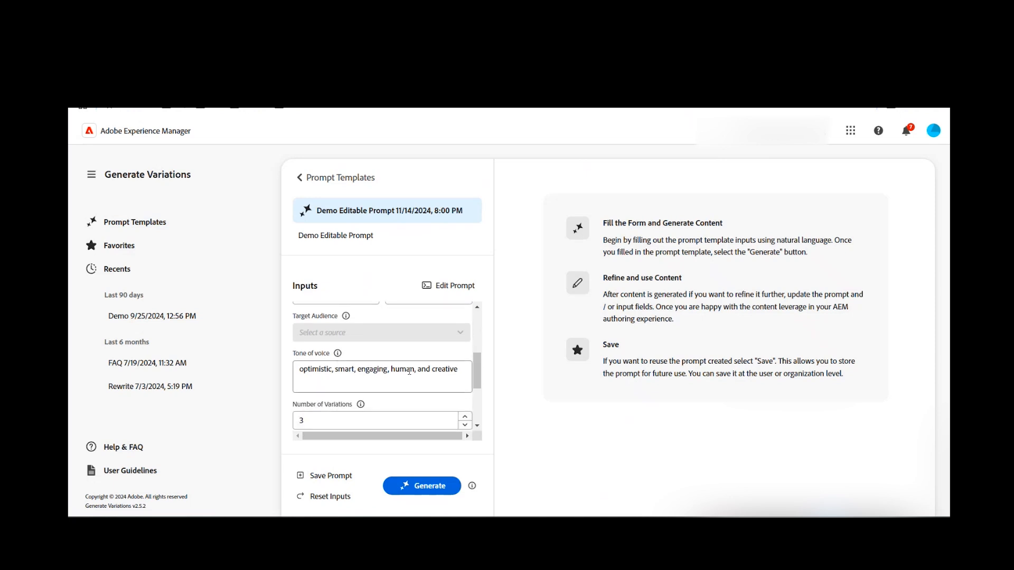
drag(477, 368, 482, 391)
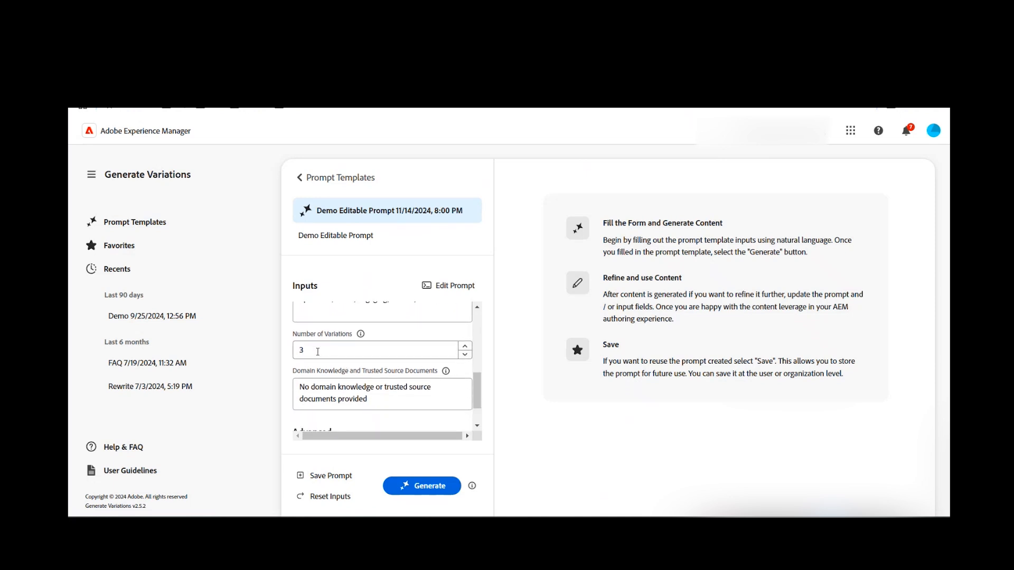
scroll(324, 388, down, 1)
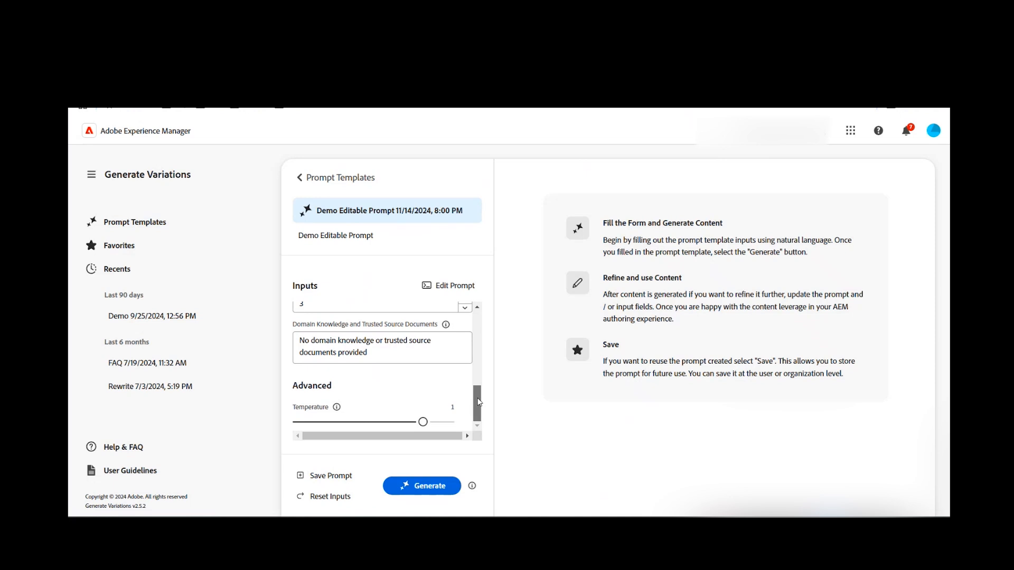
drag(479, 403, 479, 328)
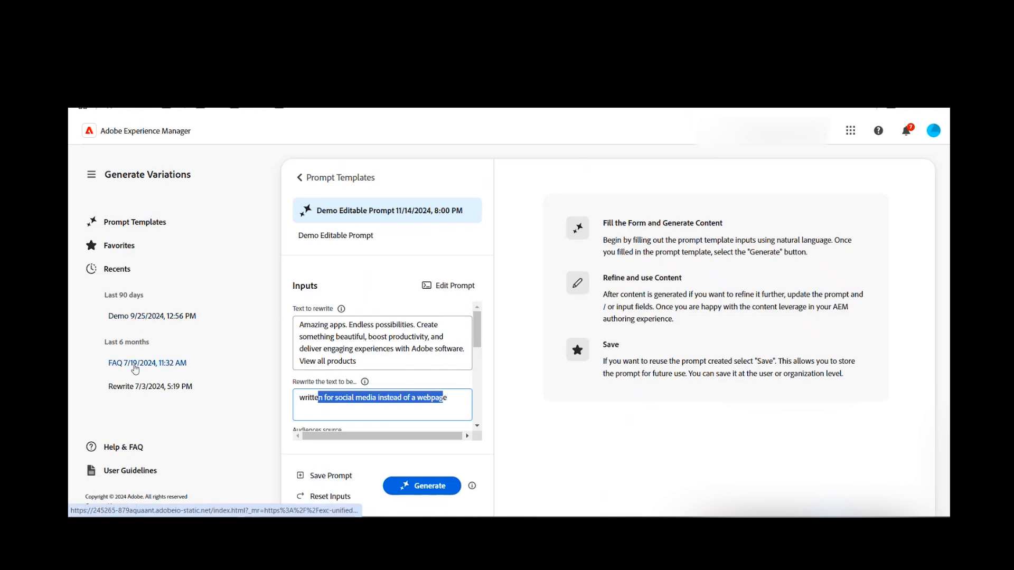
Open the recent Demo session from 9/25/2024, 12:56 PM and examine its source text and rewrite instruction.
click(159, 319)
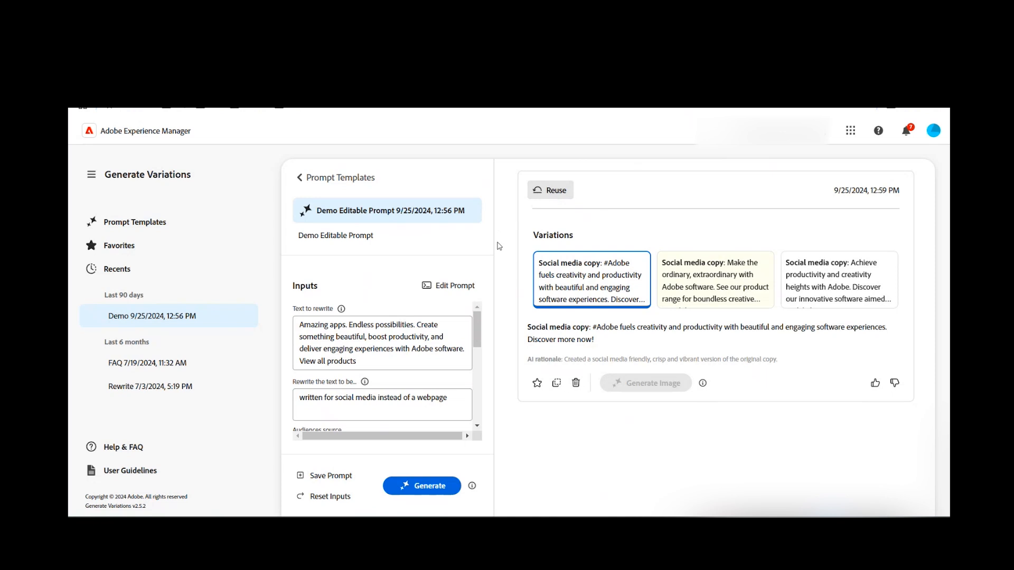
drag(296, 325, 356, 330)
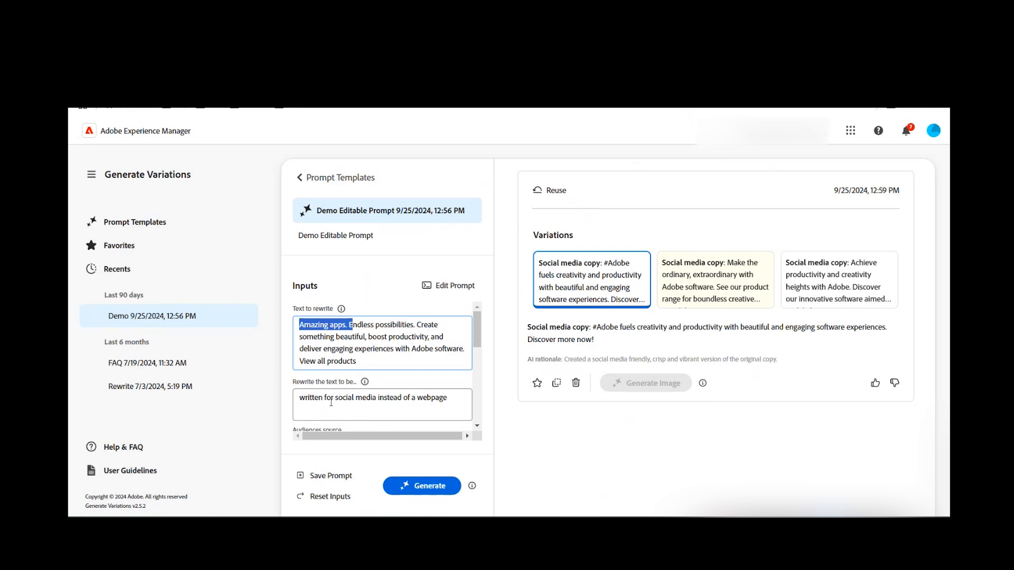
drag(332, 403, 408, 404)
drag(432, 398, 448, 398)
drag(318, 399, 441, 404)
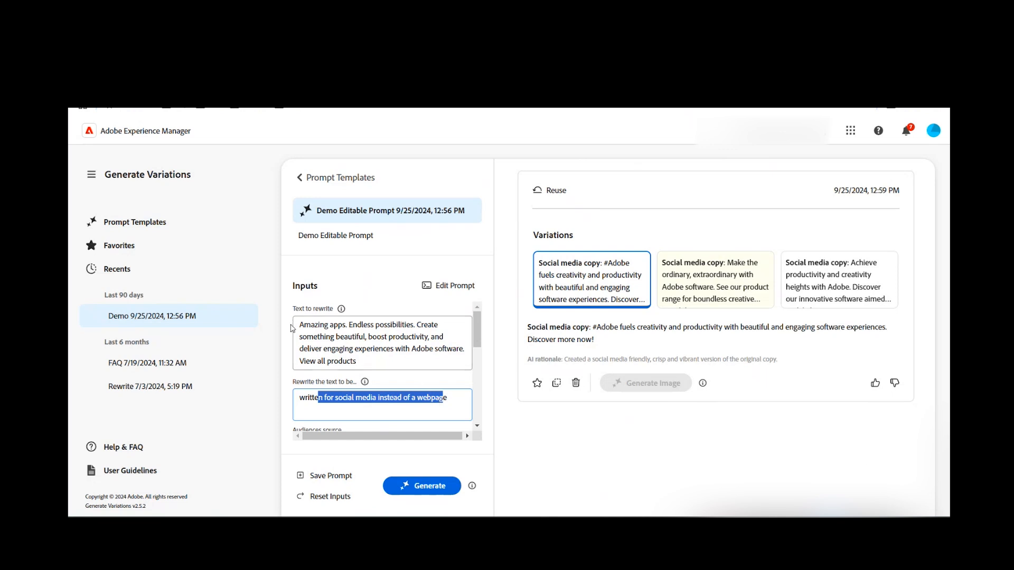
click(300, 324)
drag(300, 324, 369, 358)
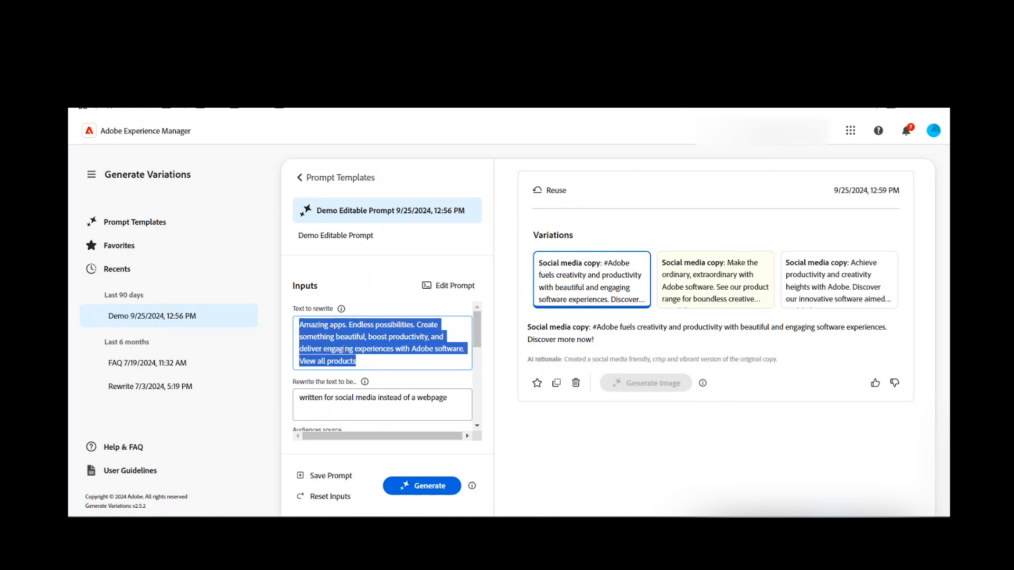
click(344, 349)
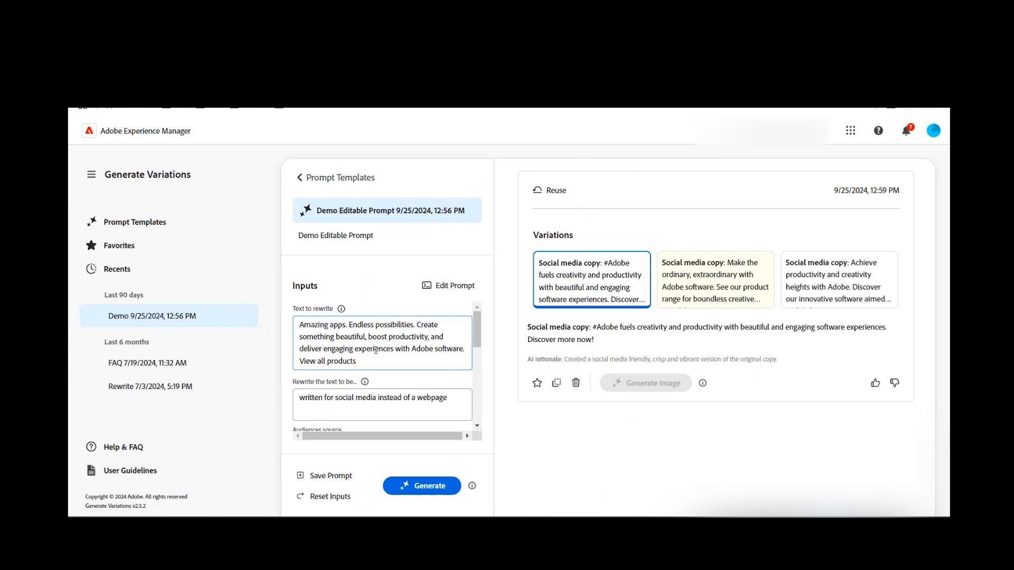
drag(373, 360, 298, 324)
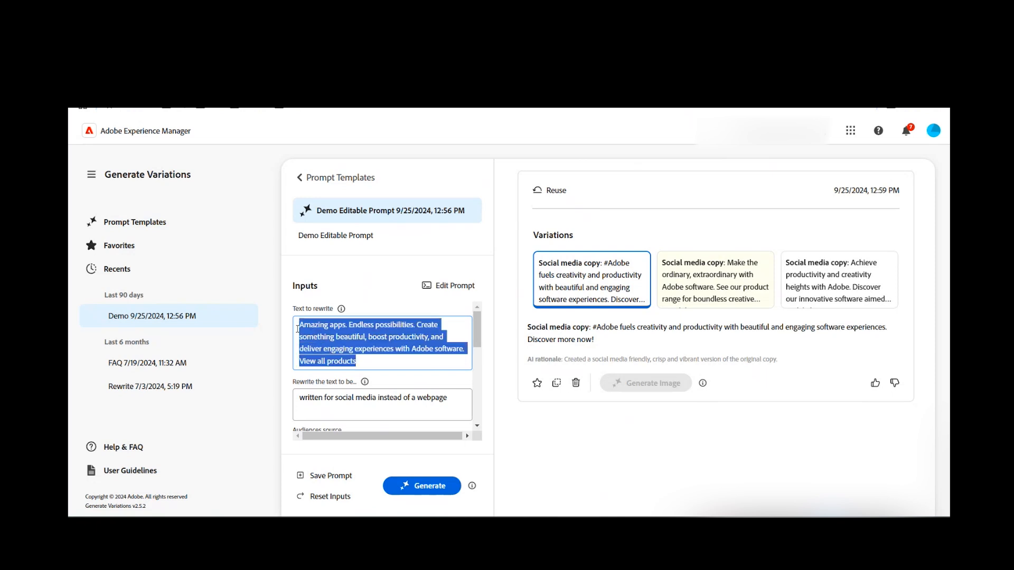
Review the remaining inputs of the recent Demo session, including audience, tone of voice and number of variations.
scroll(385, 393, down, 1)
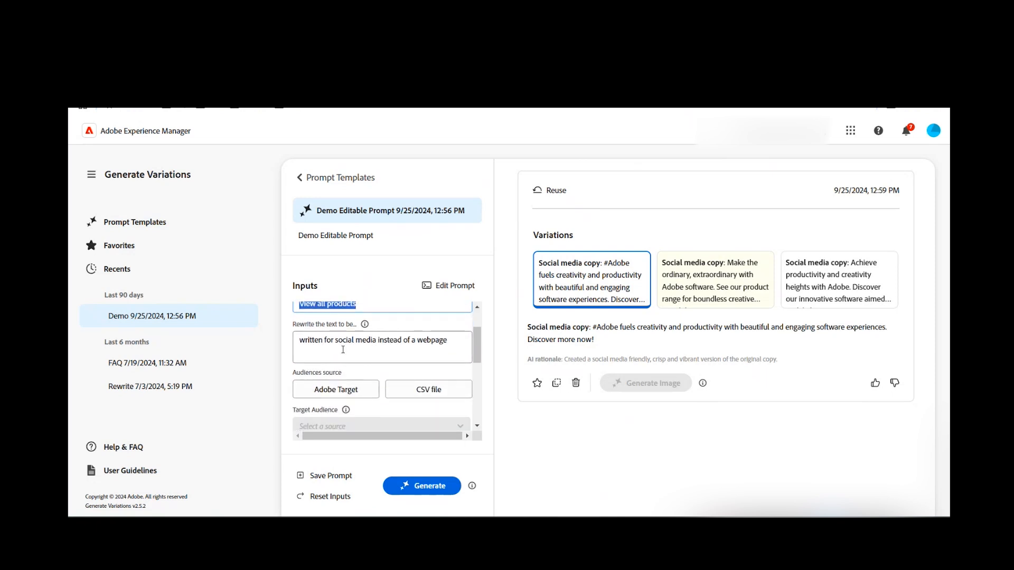
scroll(343, 350, down, 4)
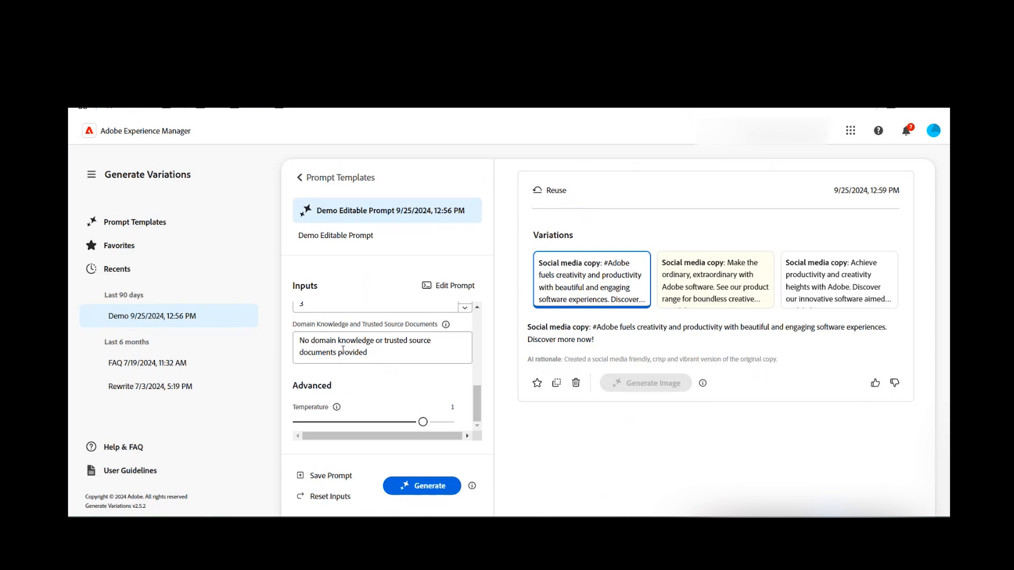
scroll(343, 350, up, 5)
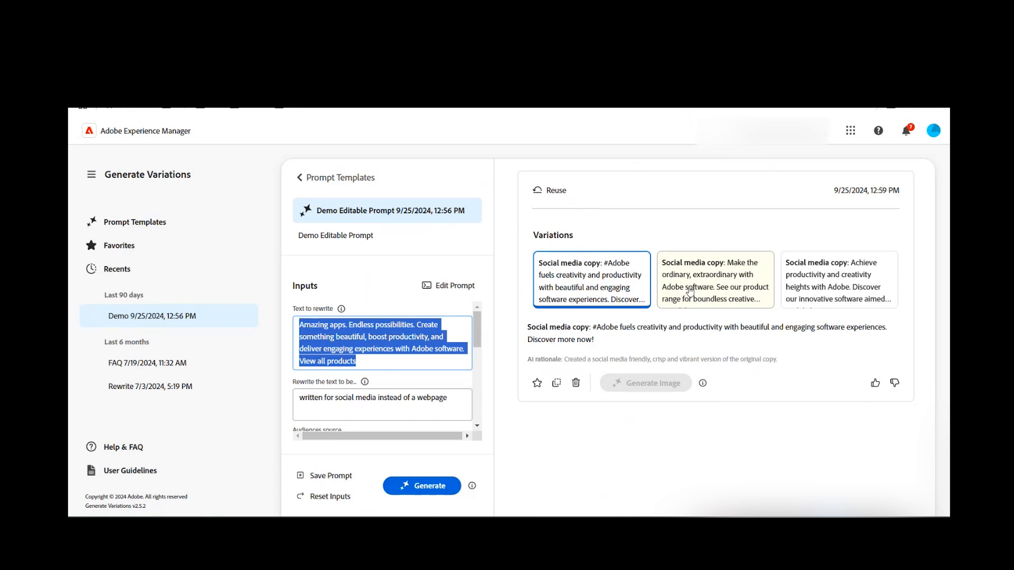
scroll(345, 353, down, 3)
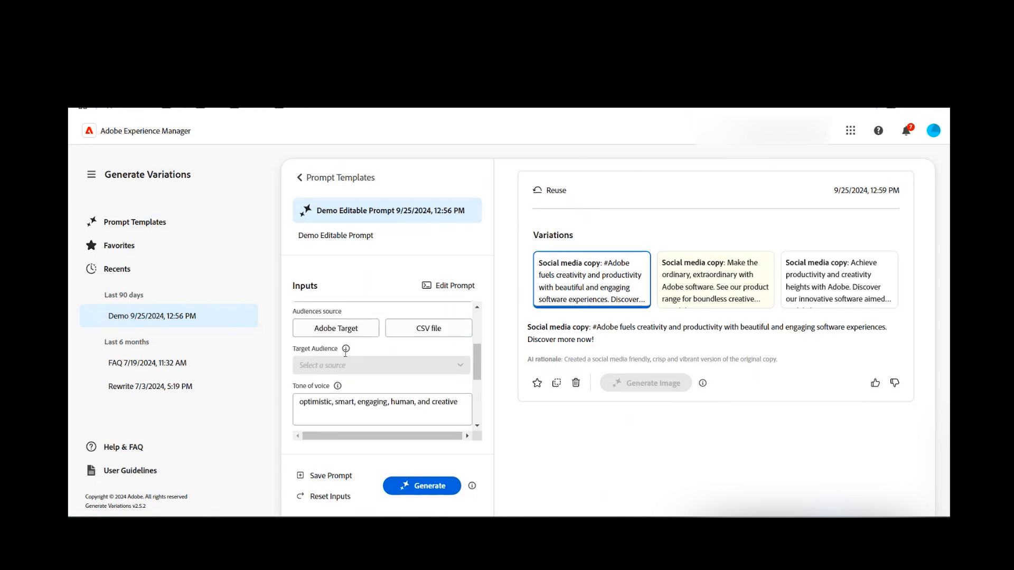
scroll(345, 352, down, 2)
drag(302, 399, 320, 401)
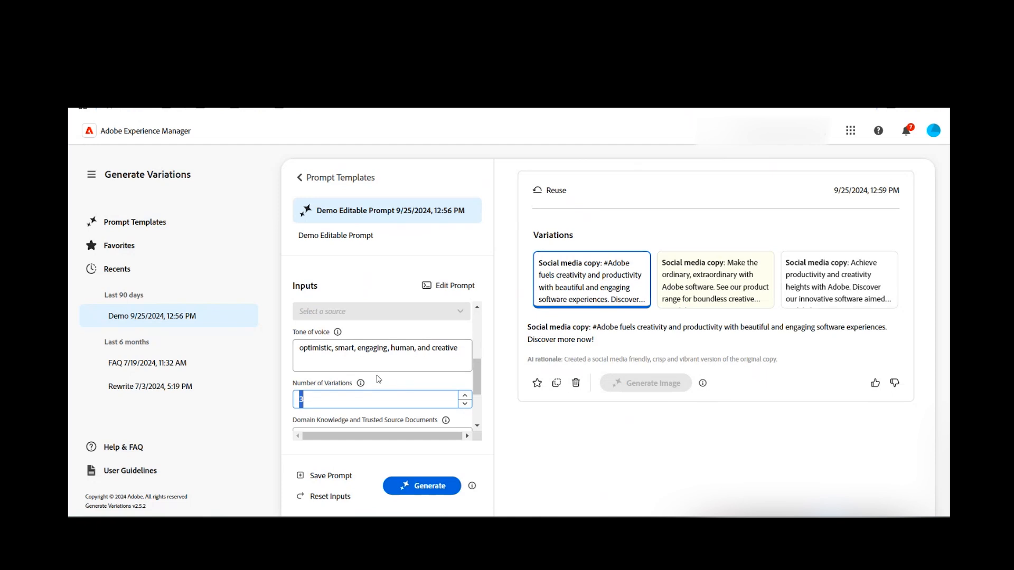
scroll(378, 379, up, 2)
scroll(376, 378, down, 2)
View the first generated variation and read its full social media copy.
click(601, 278)
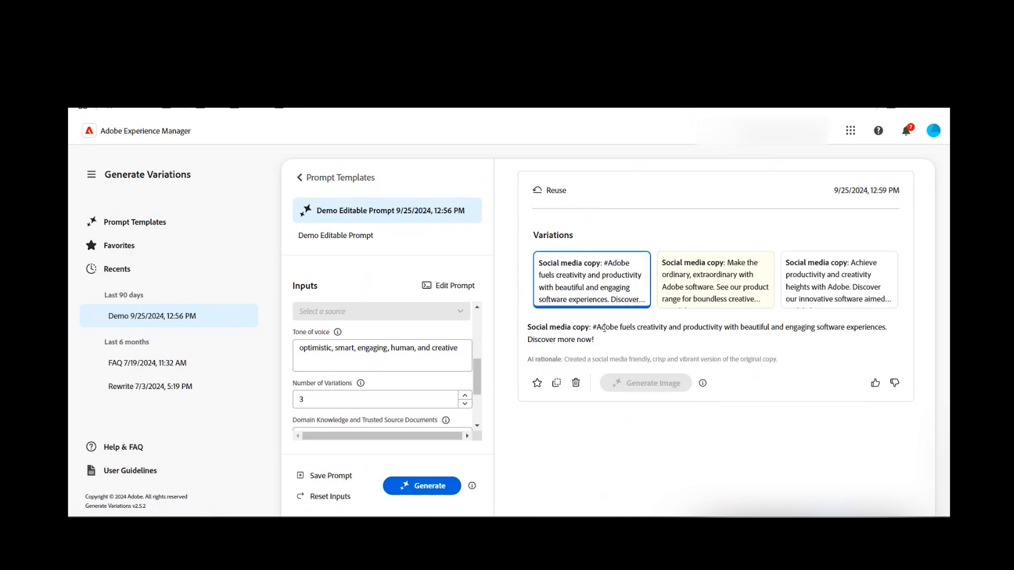
drag(602, 328, 607, 341)
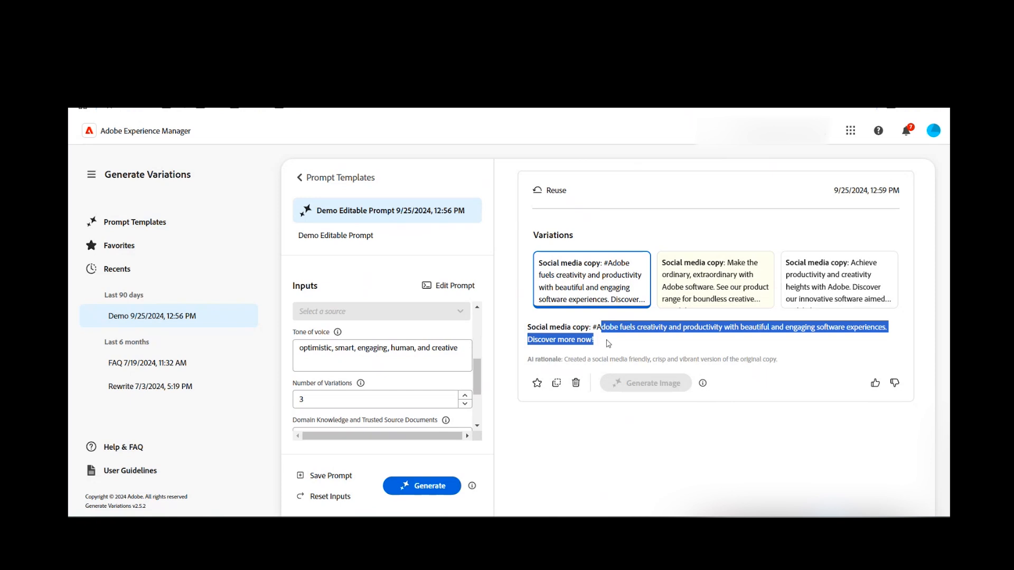
click(606, 341)
scroll(417, 374, up, 1)
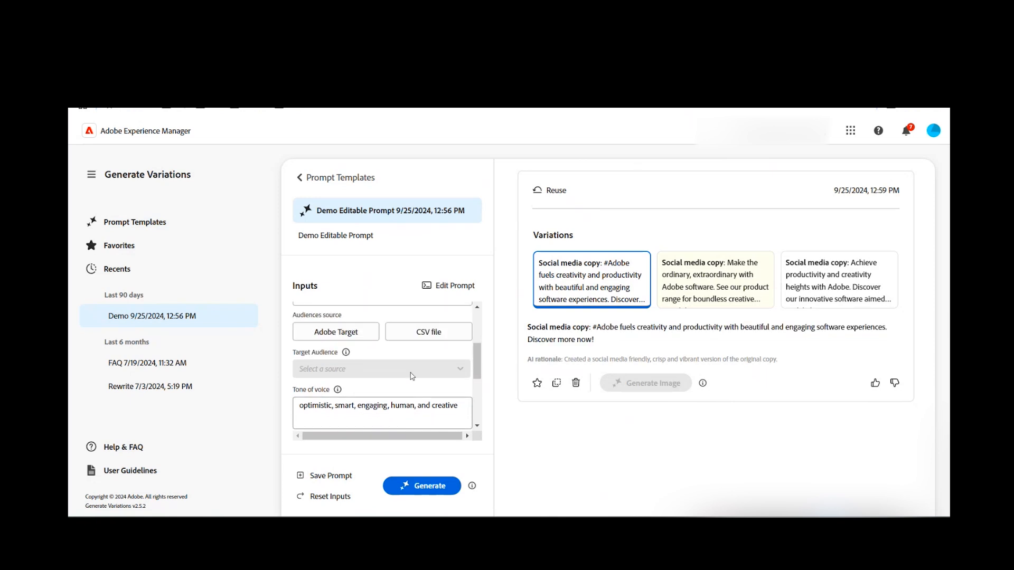
Re-examine the Demo session's text to rewrite and its tone of voice, highlighting the wording about productivity and creative tone.
scroll(404, 408, up, 3)
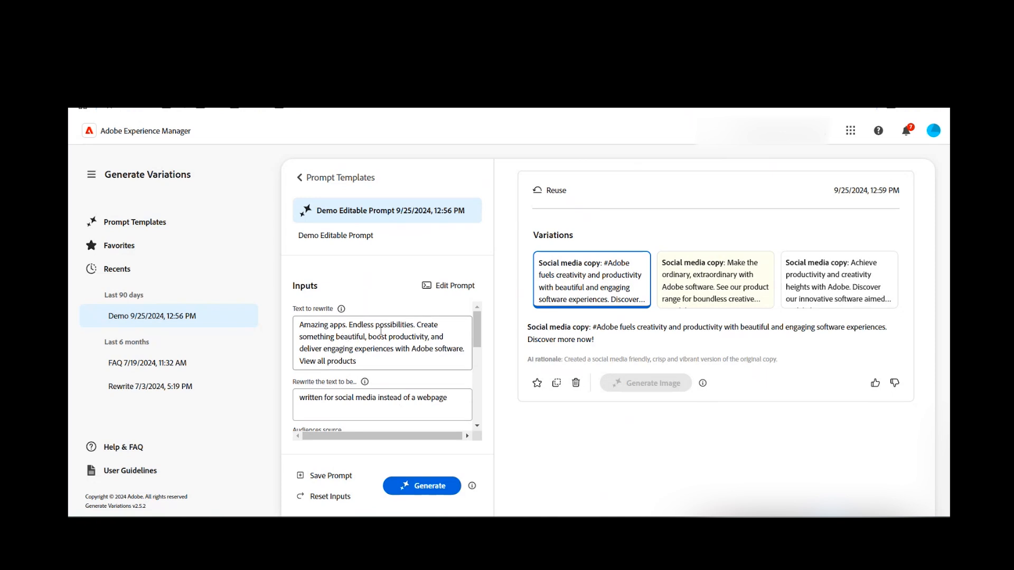
drag(392, 336, 411, 336)
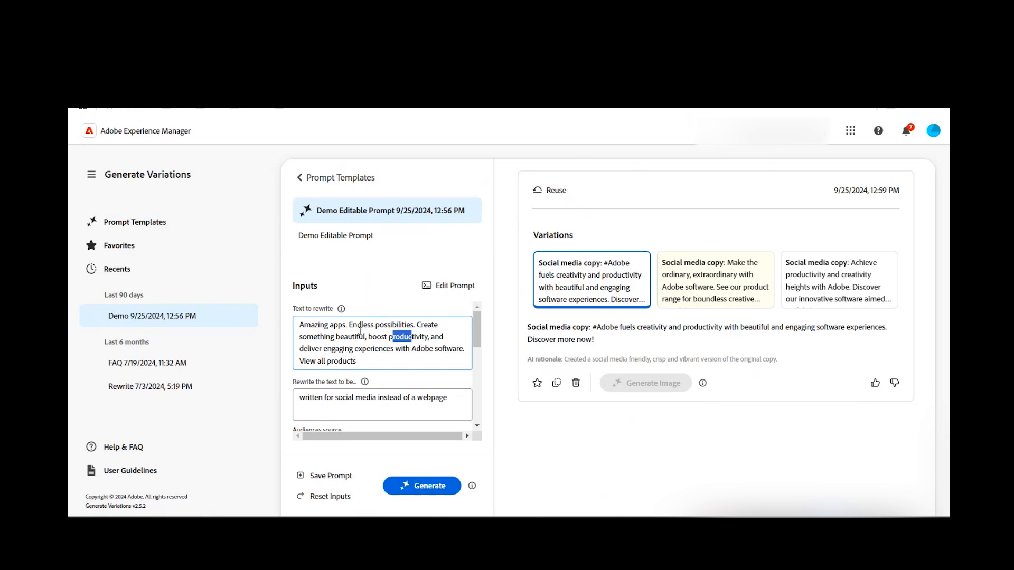
scroll(388, 355, down, 2)
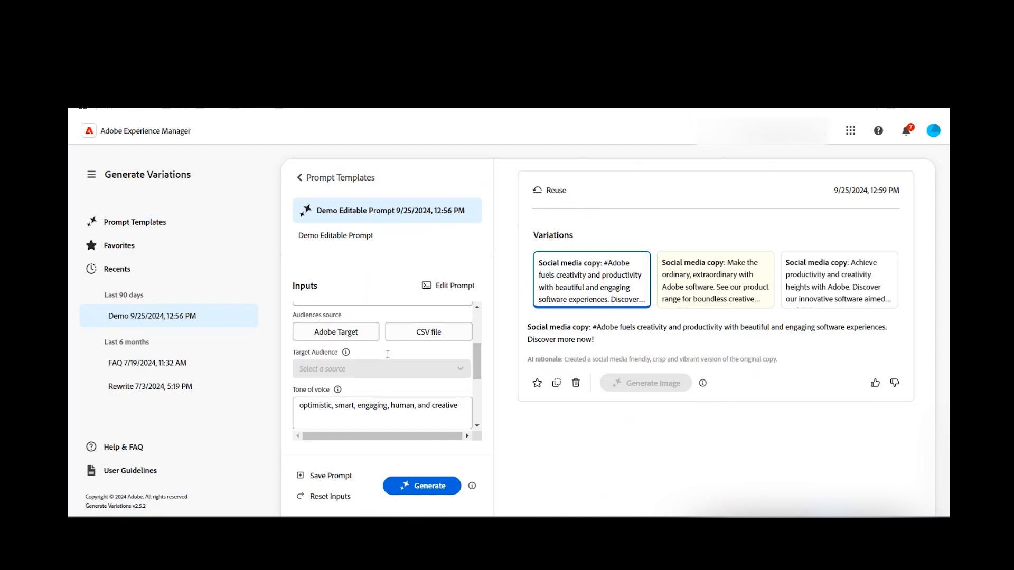
drag(438, 409, 458, 406)
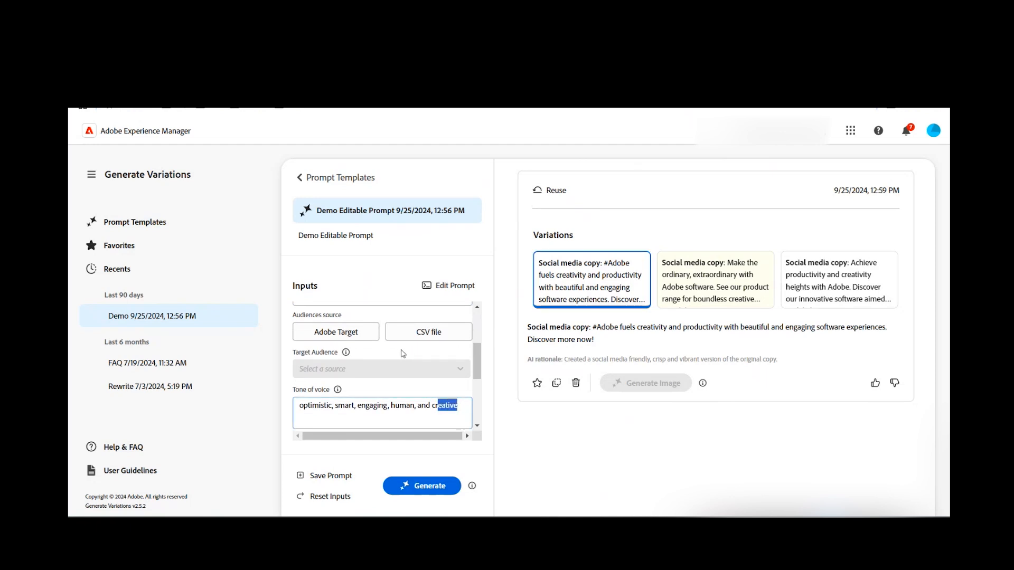
View the second variation and compare its full social media copy with the original text to rewrite.
click(719, 289)
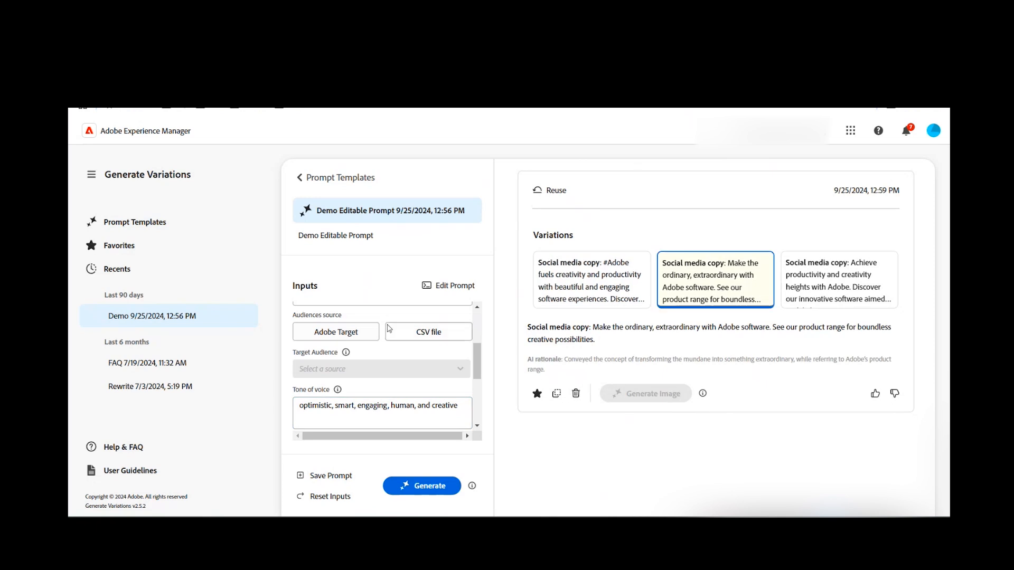
scroll(344, 323, up, 3)
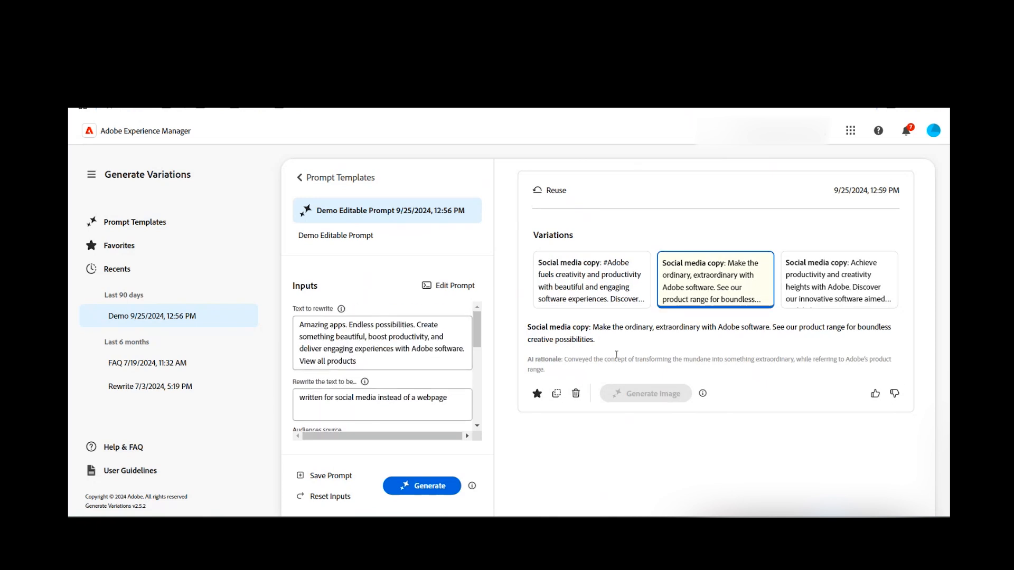
drag(601, 343, 586, 329)
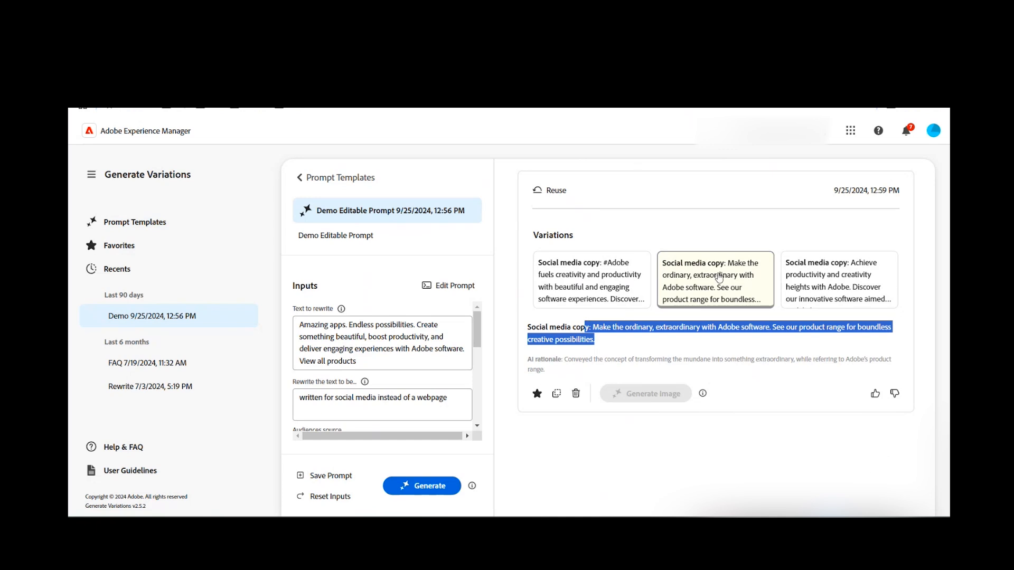
View the third variation and switch among all three variations to compare their social media copy.
click(821, 287)
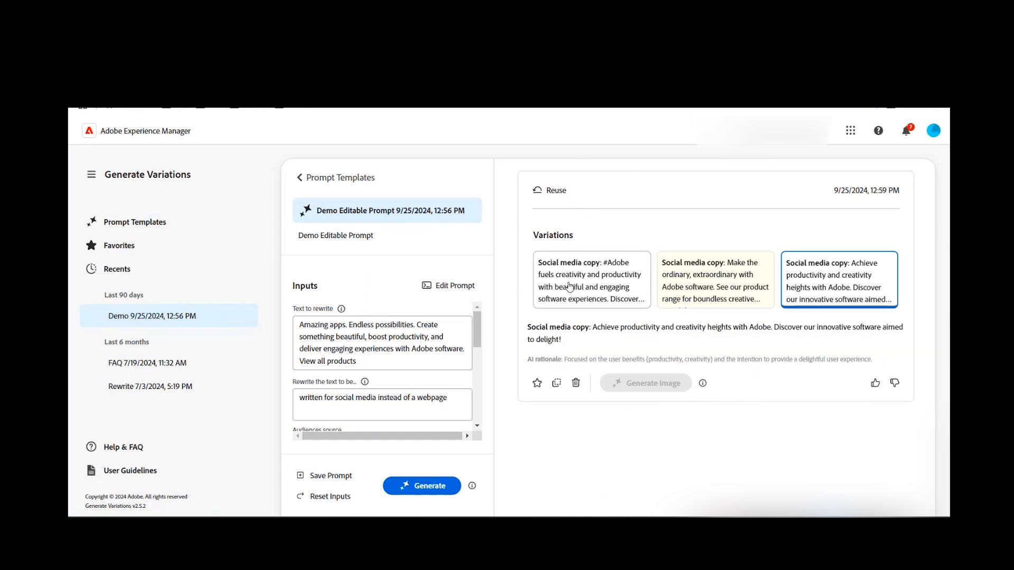
click(571, 287)
click(702, 283)
click(808, 277)
click(702, 290)
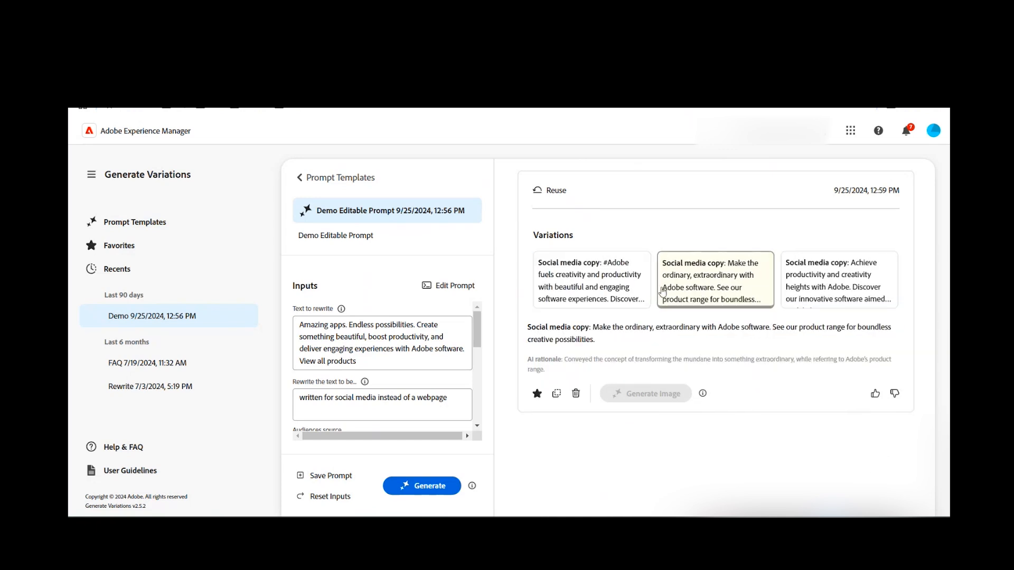
Read the AI rationale of the first, second and third variations in turn.
click(592, 296)
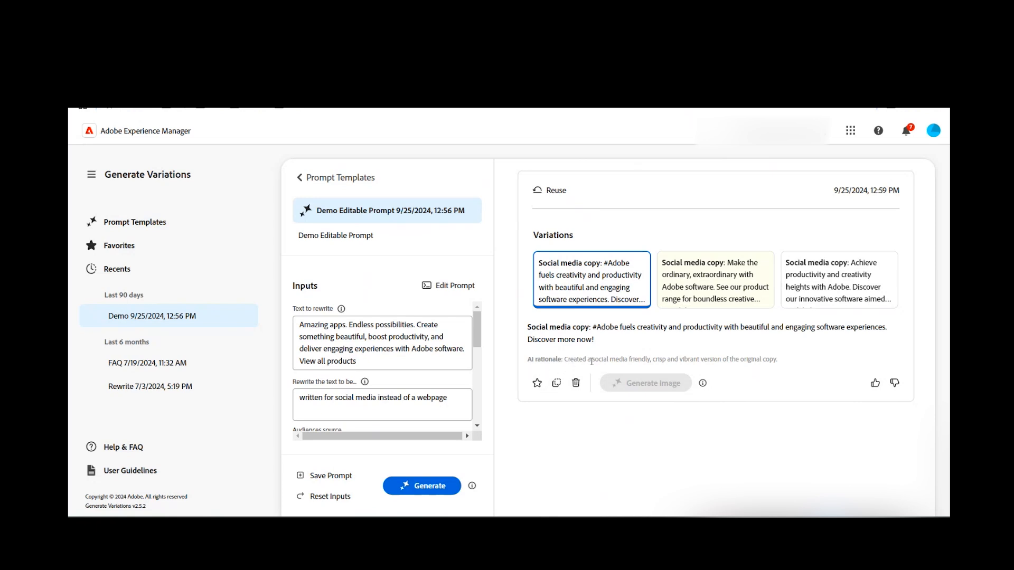
drag(592, 361, 770, 359)
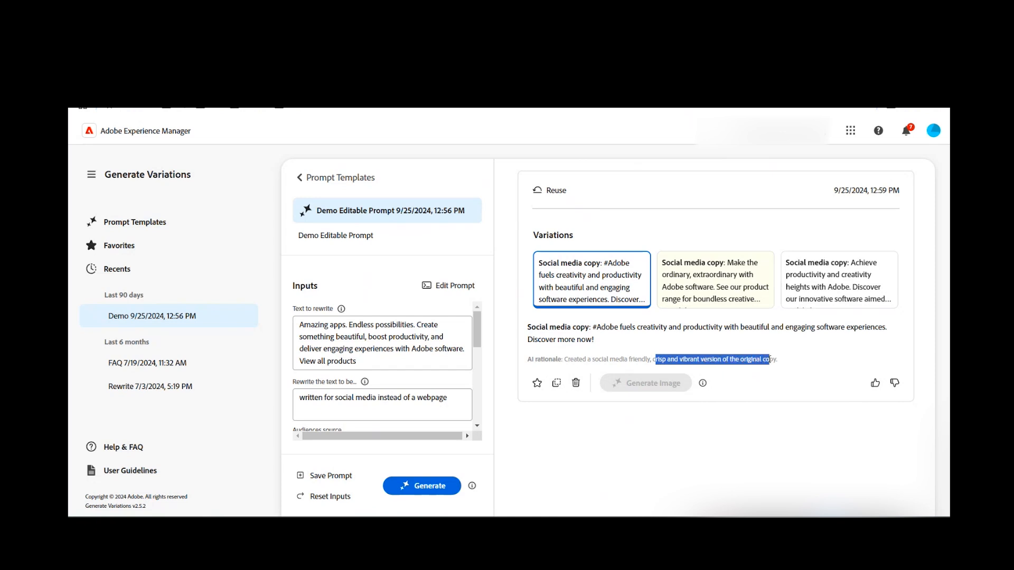
click(721, 298)
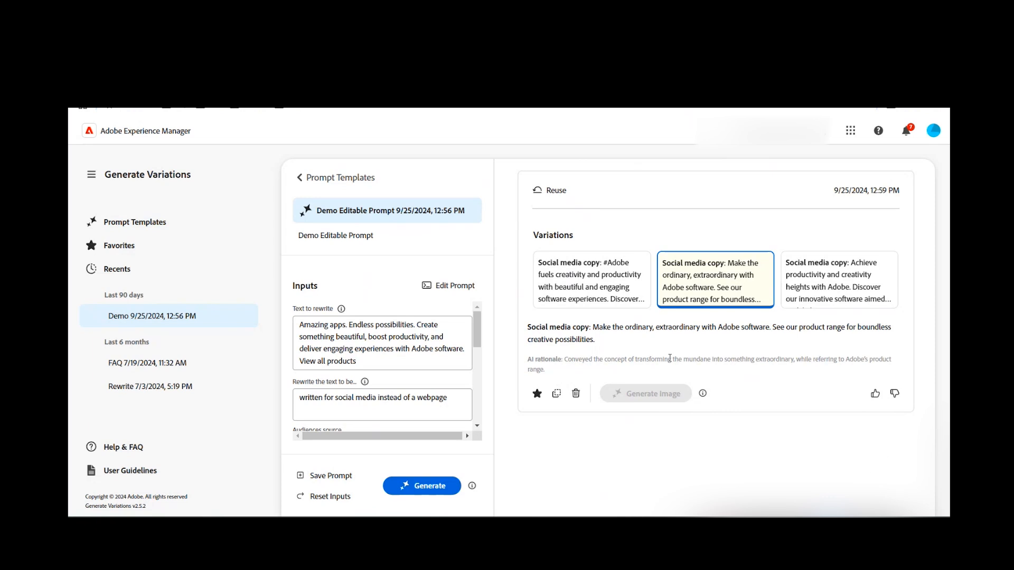
drag(683, 359, 786, 360)
click(852, 277)
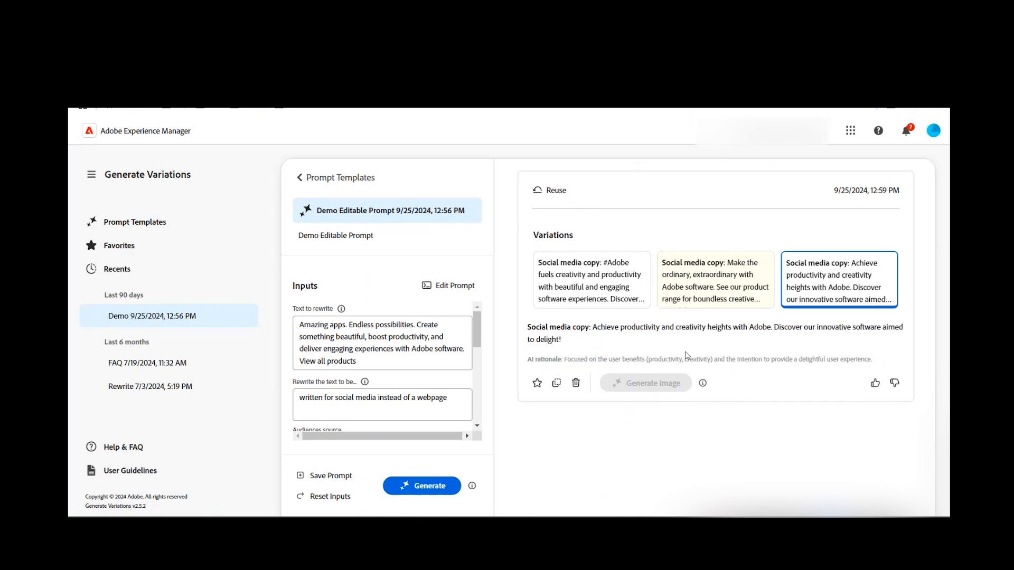
drag(567, 359, 729, 361)
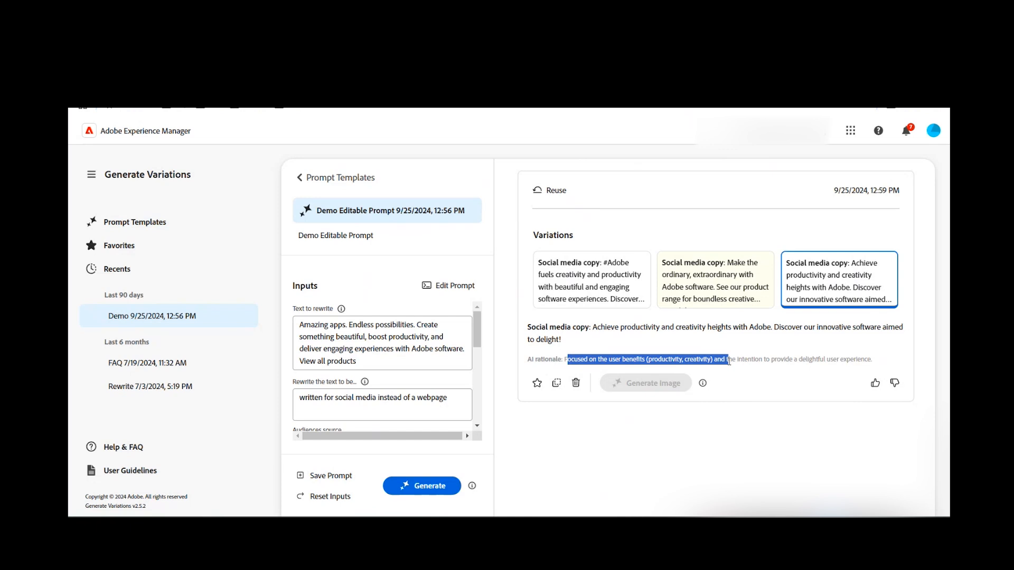
Look over the rewrite instruction and the variations again, and copy the third variation's social media text.
scroll(363, 355, down, 1)
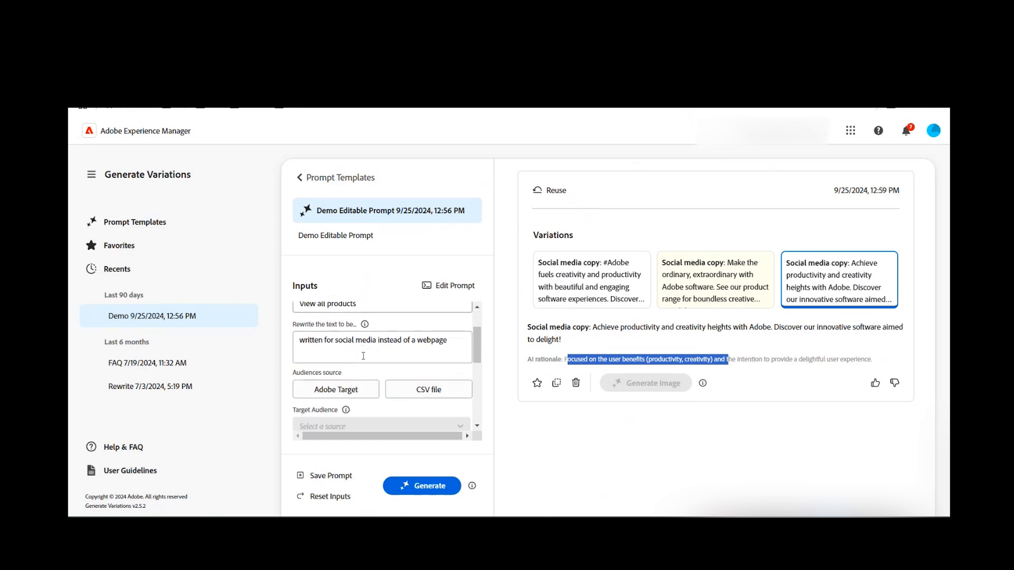
click(713, 285)
click(609, 292)
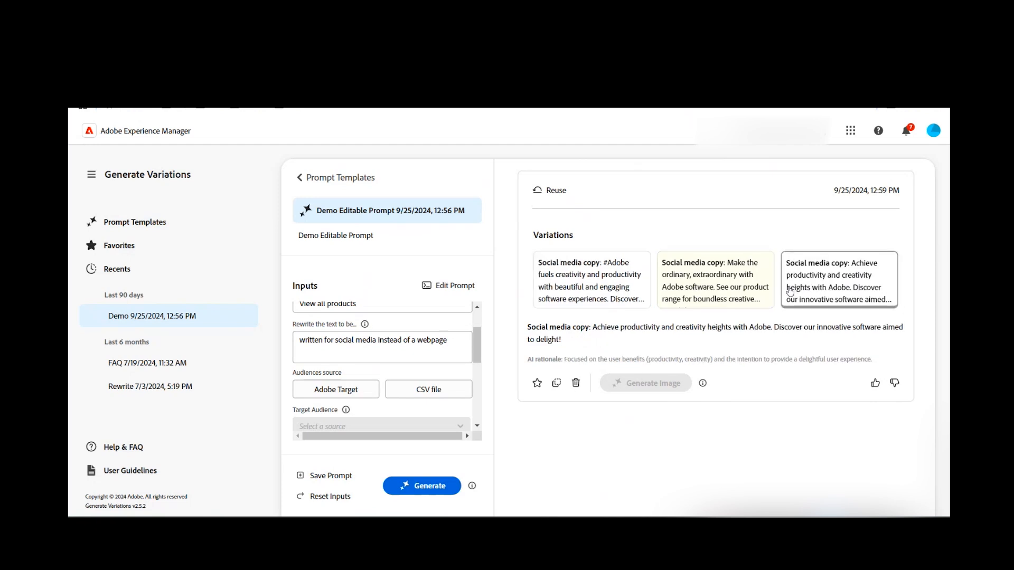
click(802, 288)
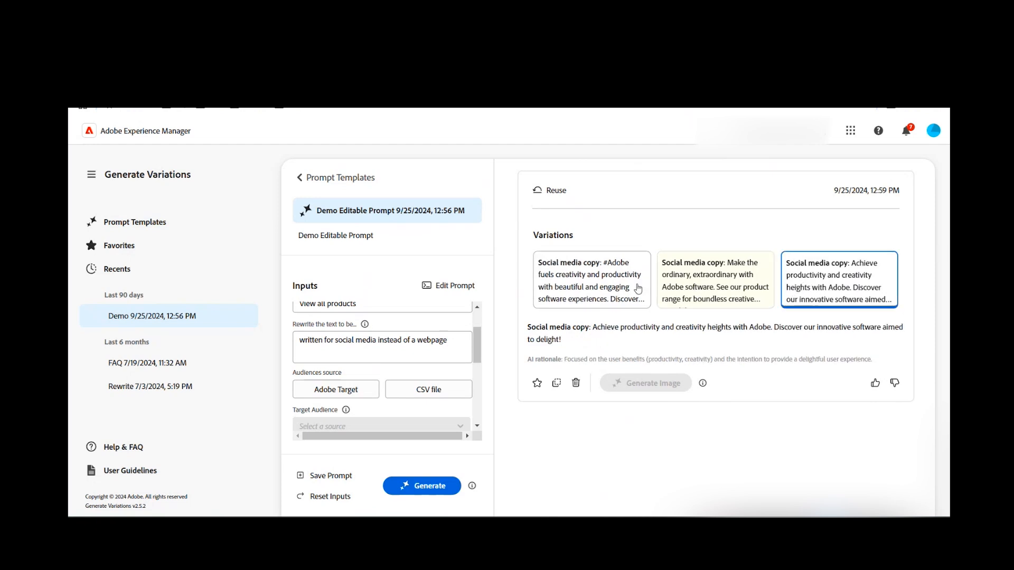
click(556, 384)
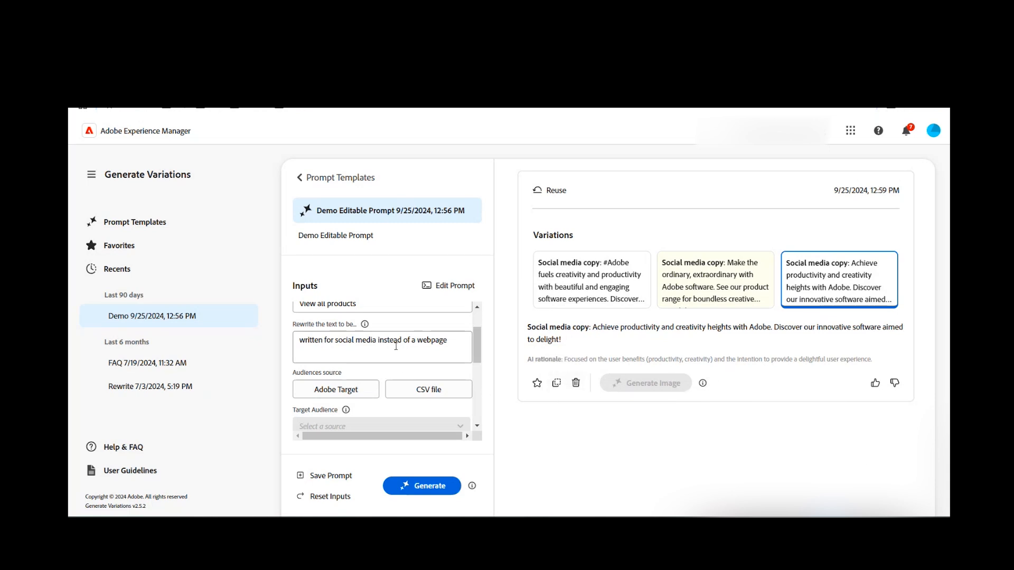
Open the recent FAQ session from 7/19/2024, 11:32 AM and examine its product input.
click(119, 364)
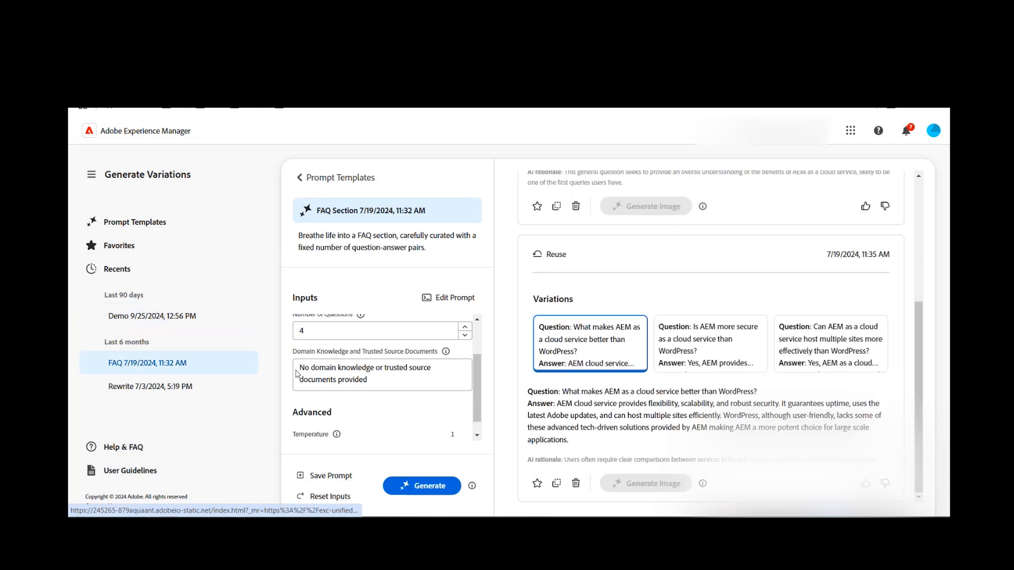
scroll(600, 230, up, 4)
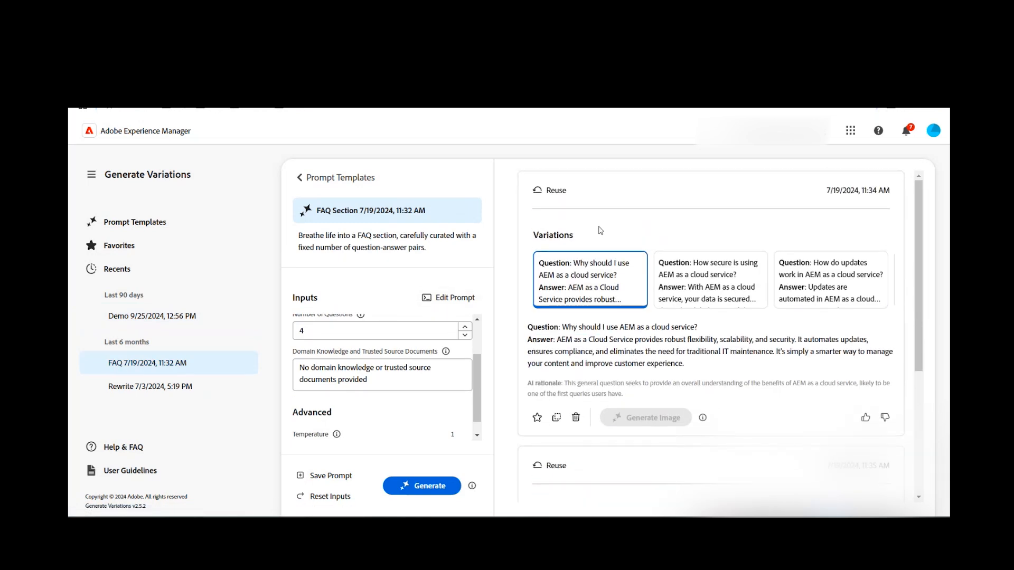
drag(478, 383, 482, 351)
click(454, 351)
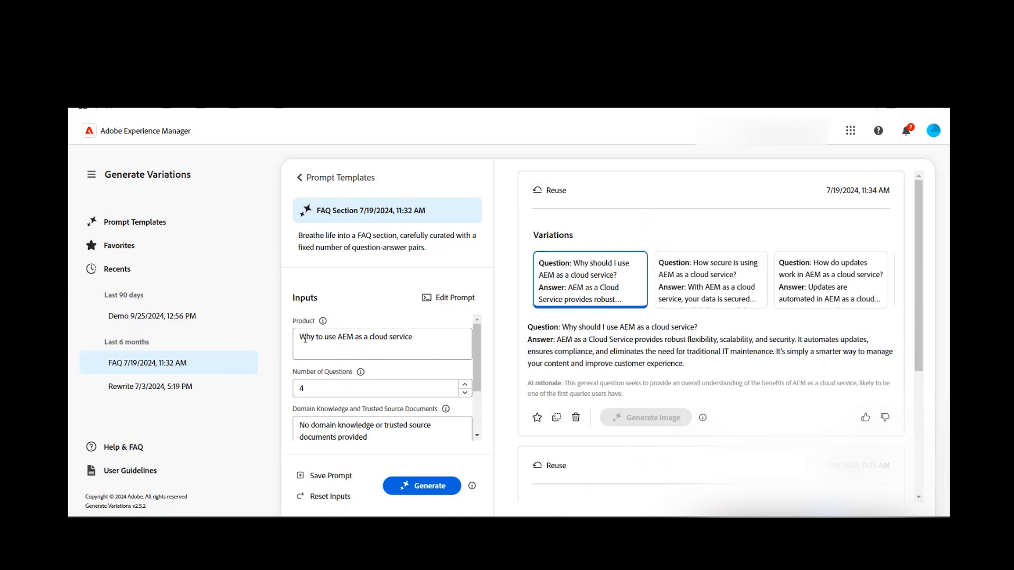
drag(306, 337, 413, 339)
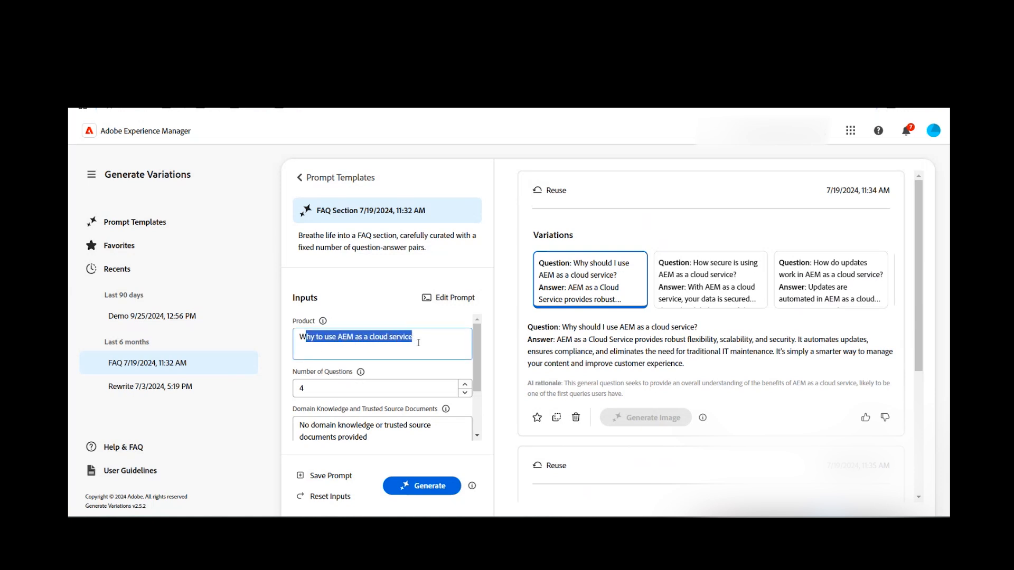
Review the FAQ session's number of questions, domain knowledge and temperature settings.
scroll(401, 353, down, 1)
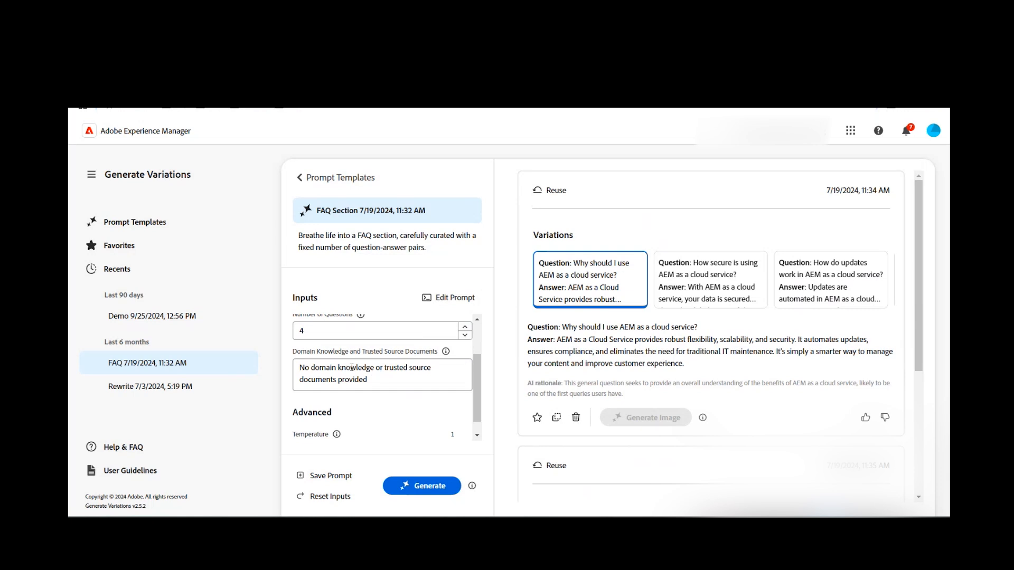
scroll(352, 367, up, 1)
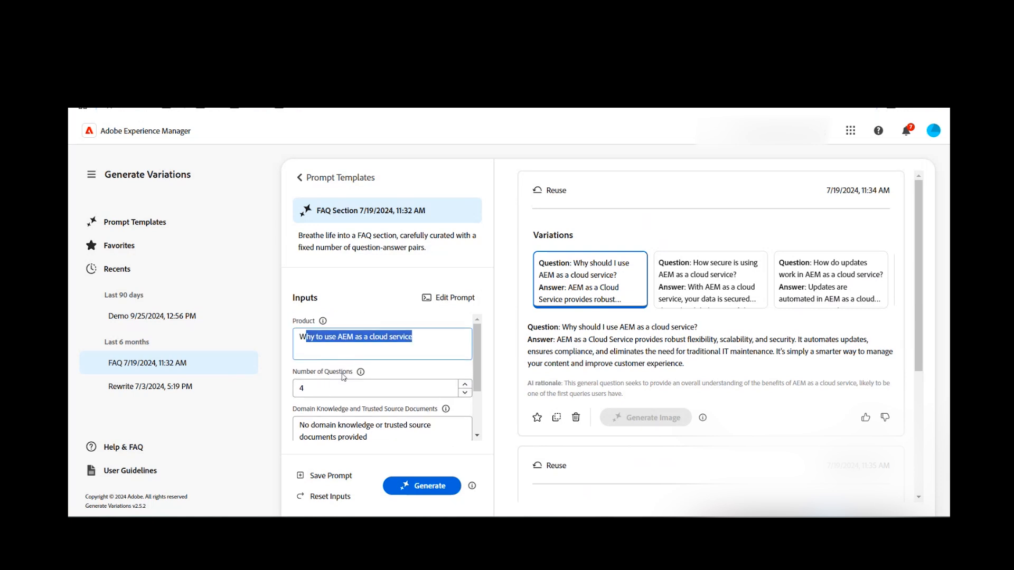
double_click(301, 389)
scroll(354, 376, down, 2)
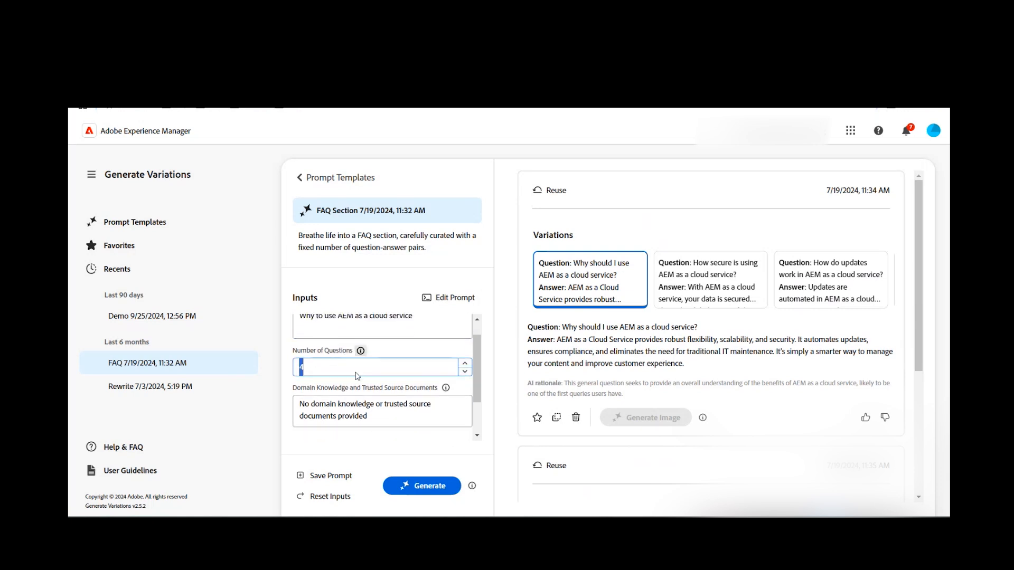
scroll(358, 376, up, 1)
scroll(357, 376, down, 1)
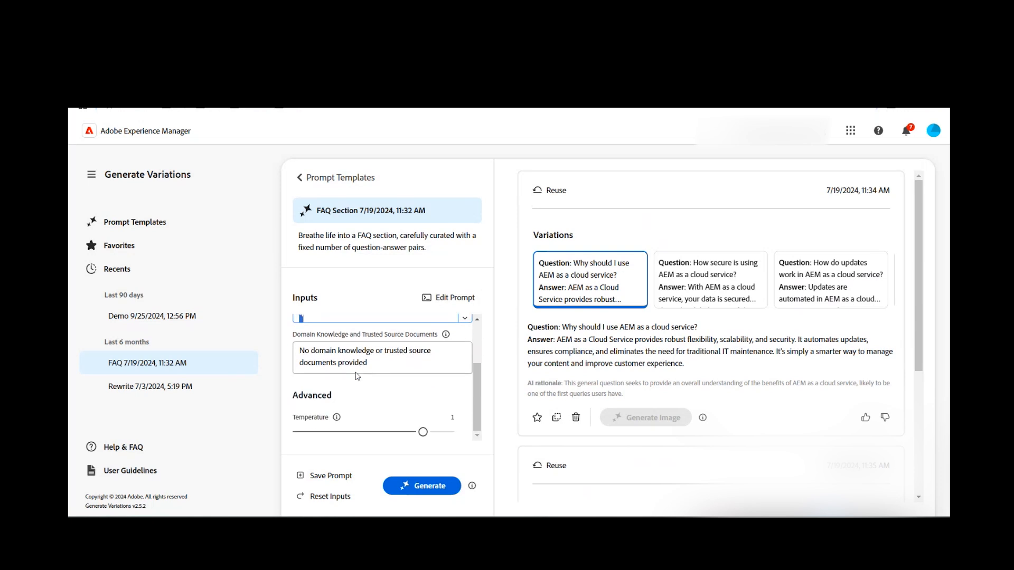
scroll(377, 391, up, 2)
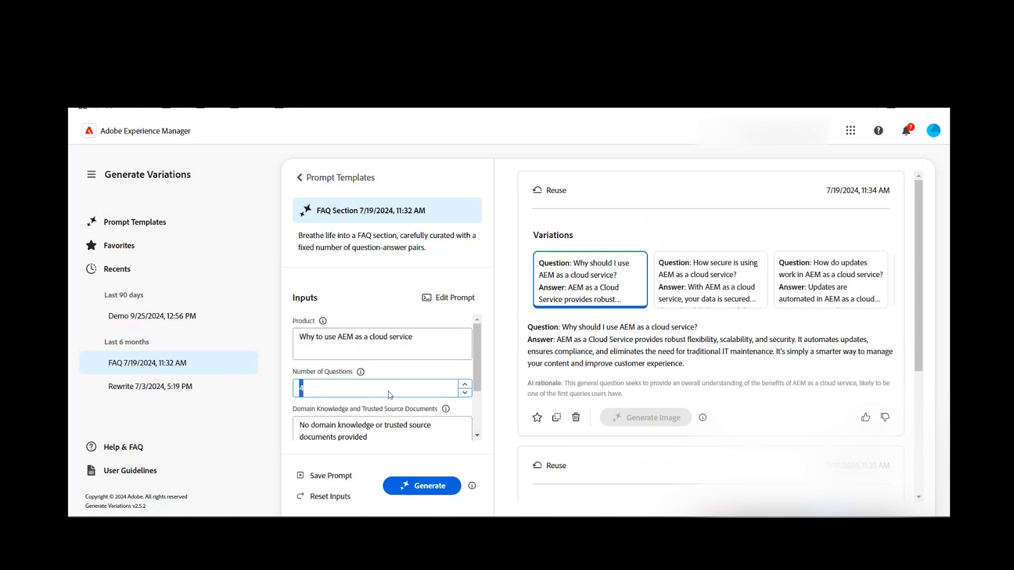
scroll(382, 364, down, 2)
scroll(383, 363, up, 2)
Reuse the prompt and input values of the variation set generated at 7/19/2024, 11:35 AM.
scroll(792, 337, down, 1)
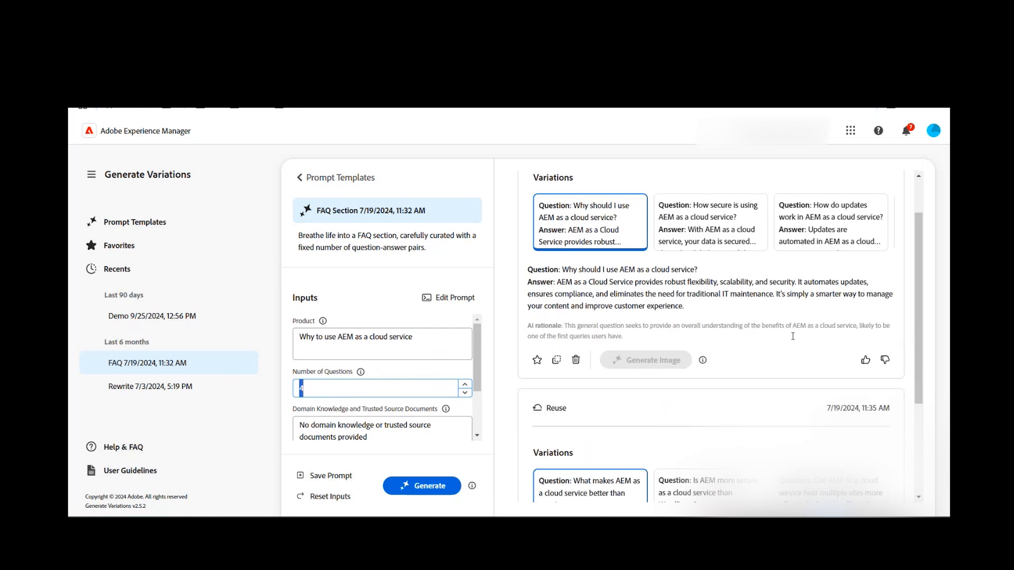
scroll(651, 320, down, 1)
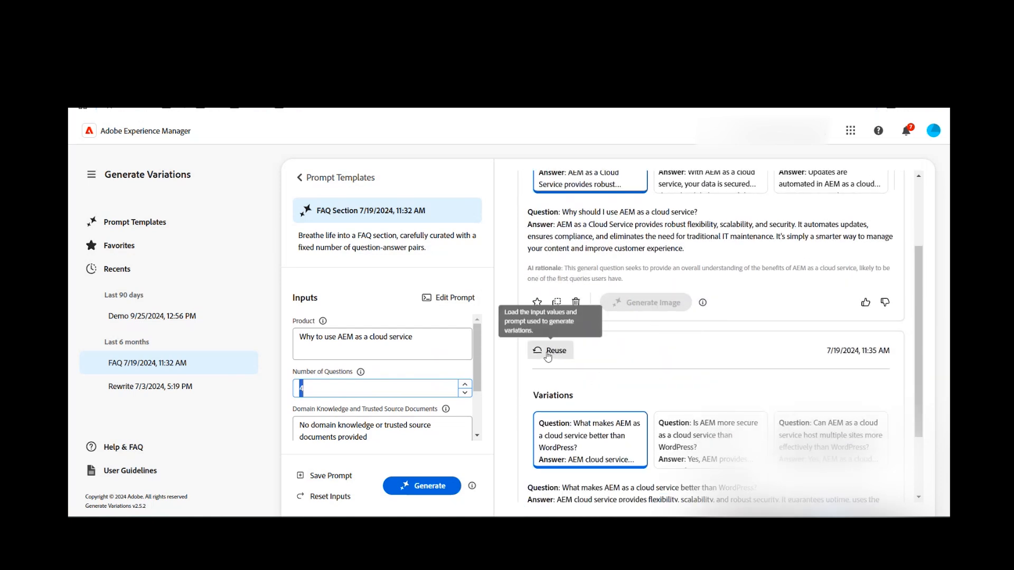
scroll(675, 349, down, 1)
drag(426, 336, 270, 340)
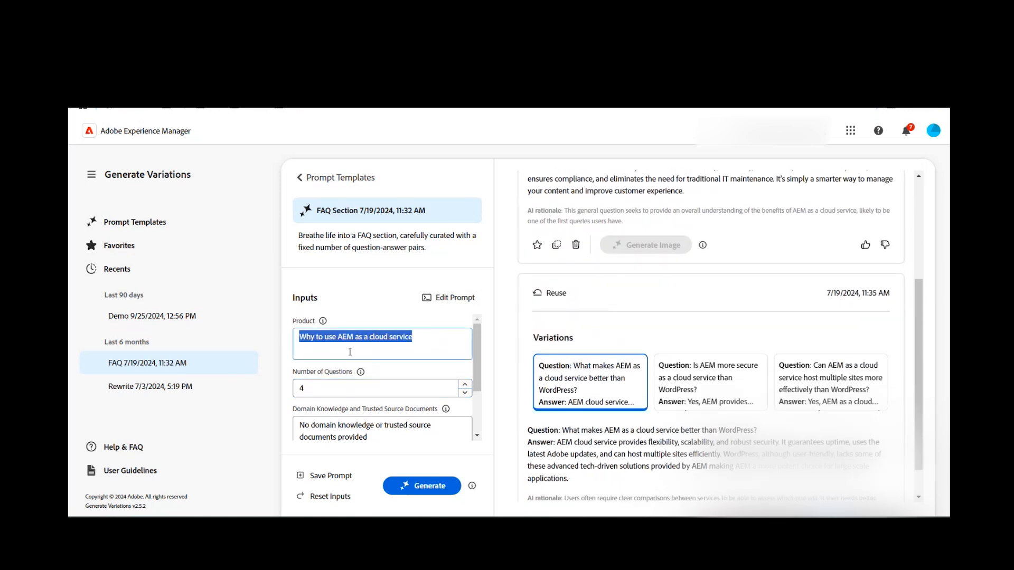
click(549, 292)
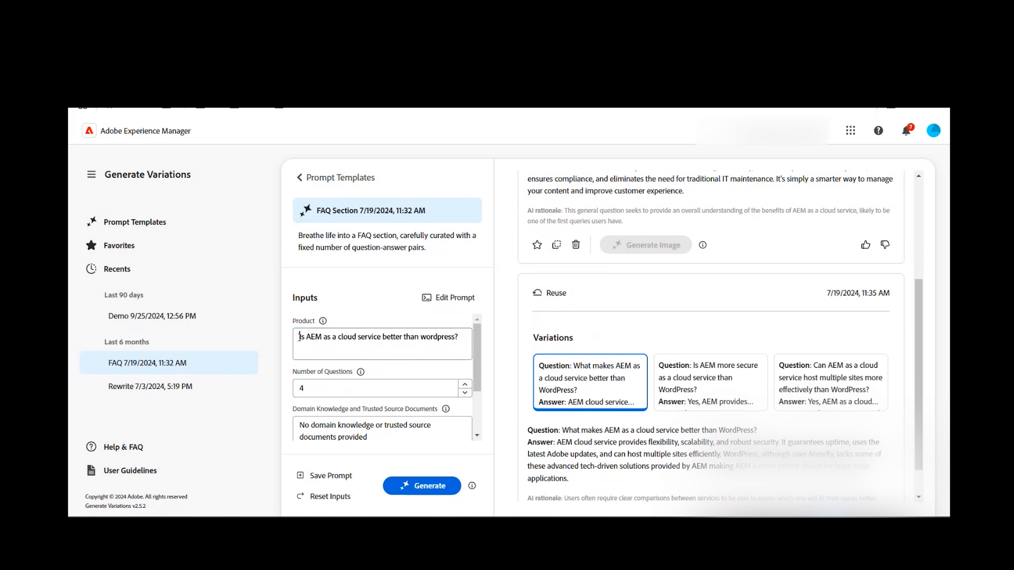
Examine the reloaded product question and compare the 11:34 AM and 11:35 AM sets of FAQ variations.
drag(301, 340, 456, 338)
scroll(633, 327, down, 1)
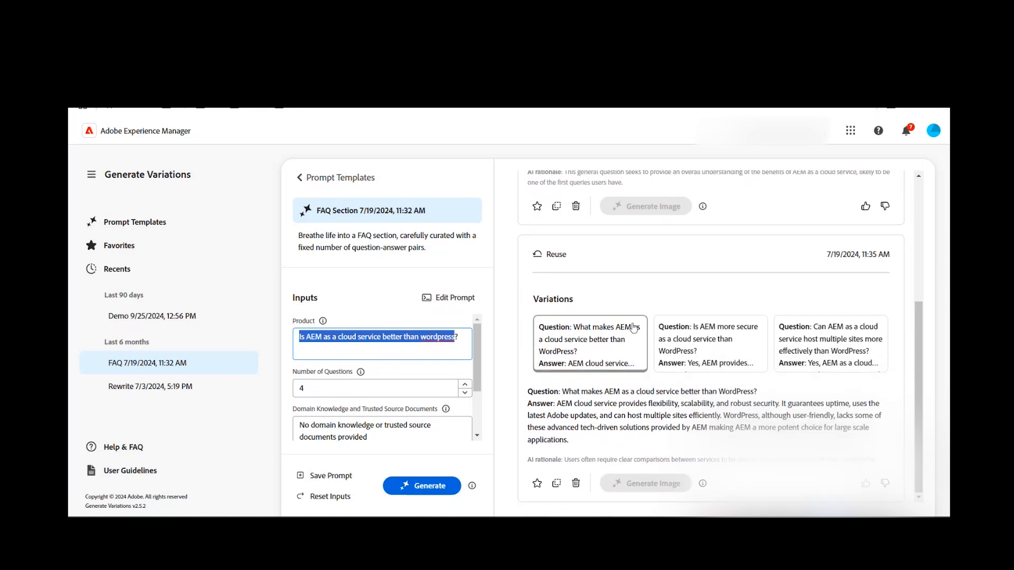
click(549, 371)
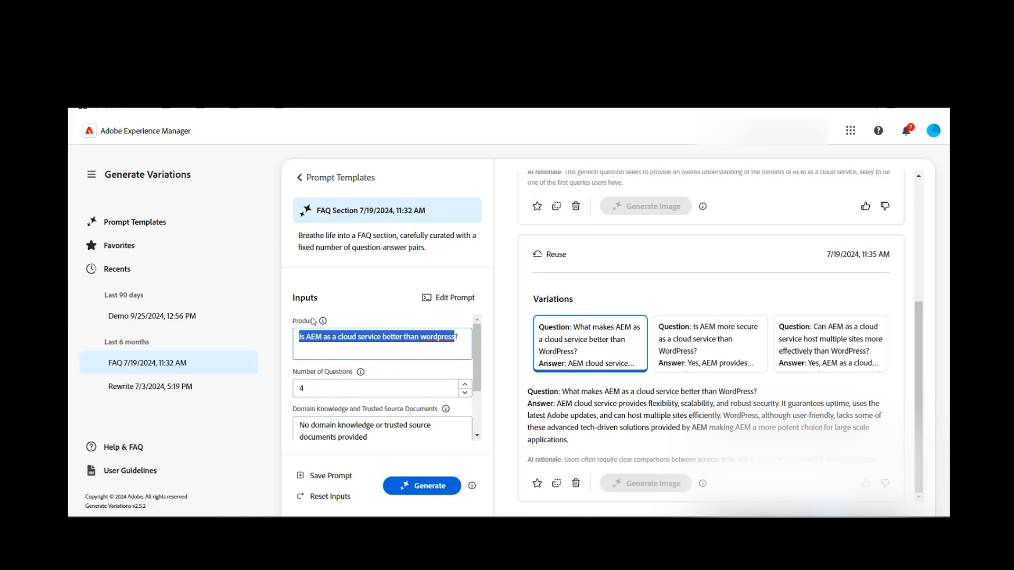
scroll(678, 305, up, 1)
scroll(677, 305, up, 4)
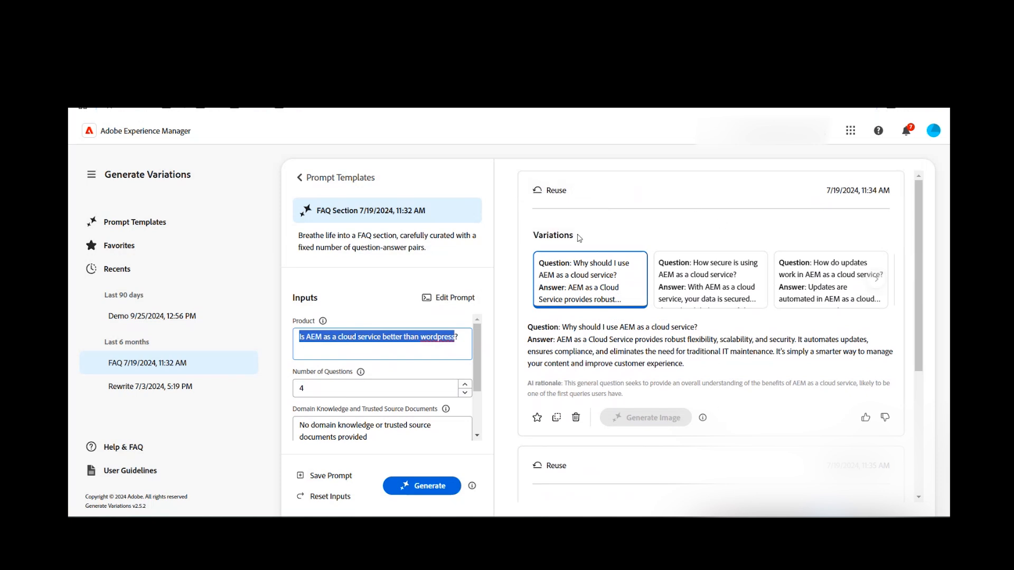
scroll(608, 379, down, 3)
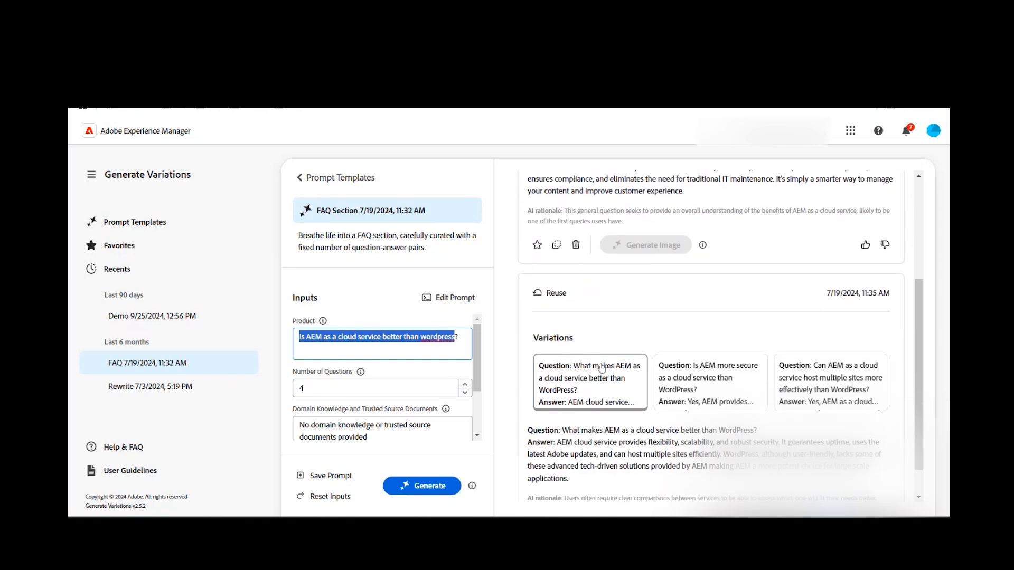
Reuse the prompt and input values of the variation set generated at 7/19/2024, 11:34 AM and review the loaded inputs.
scroll(655, 391, down, 1)
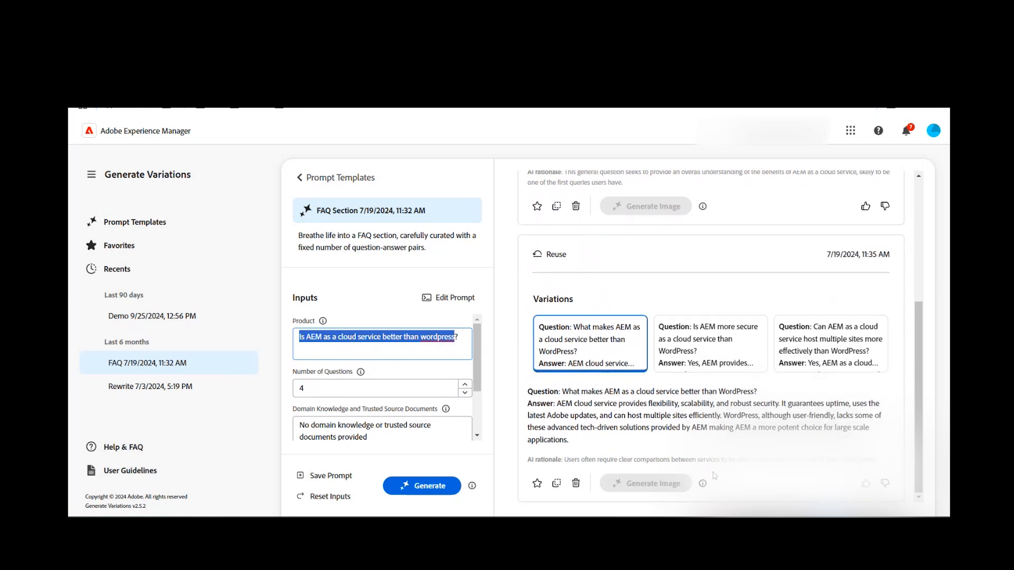
scroll(714, 474, up, 4)
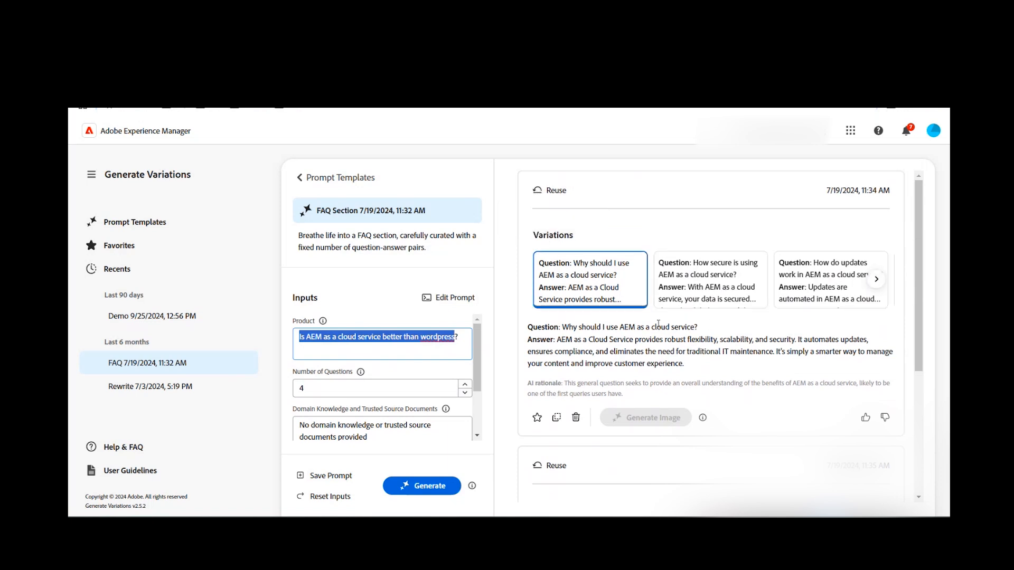
scroll(613, 344, down, 2)
scroll(612, 343, down, 3)
scroll(644, 369, up, 5)
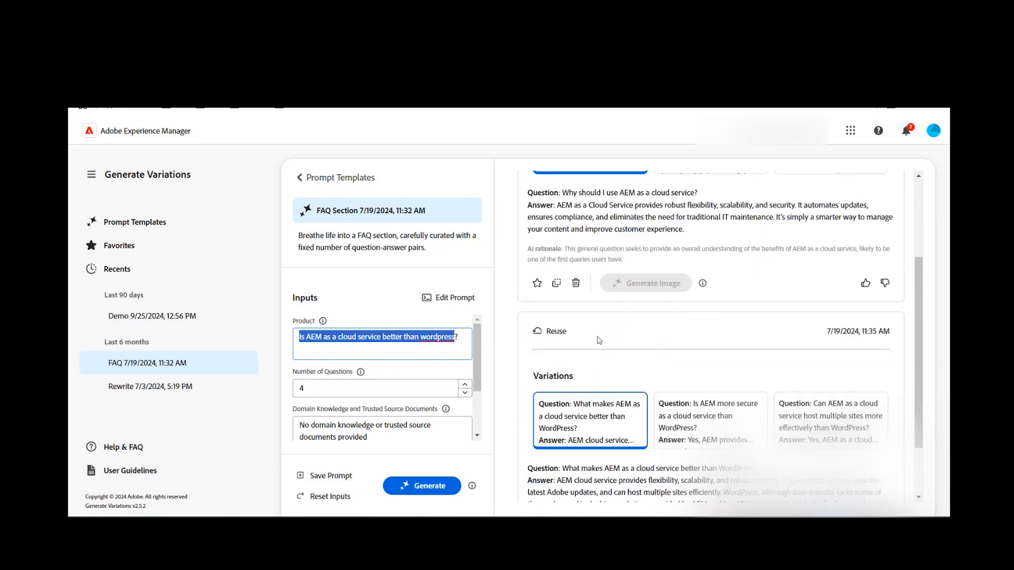
scroll(676, 444, down, 2)
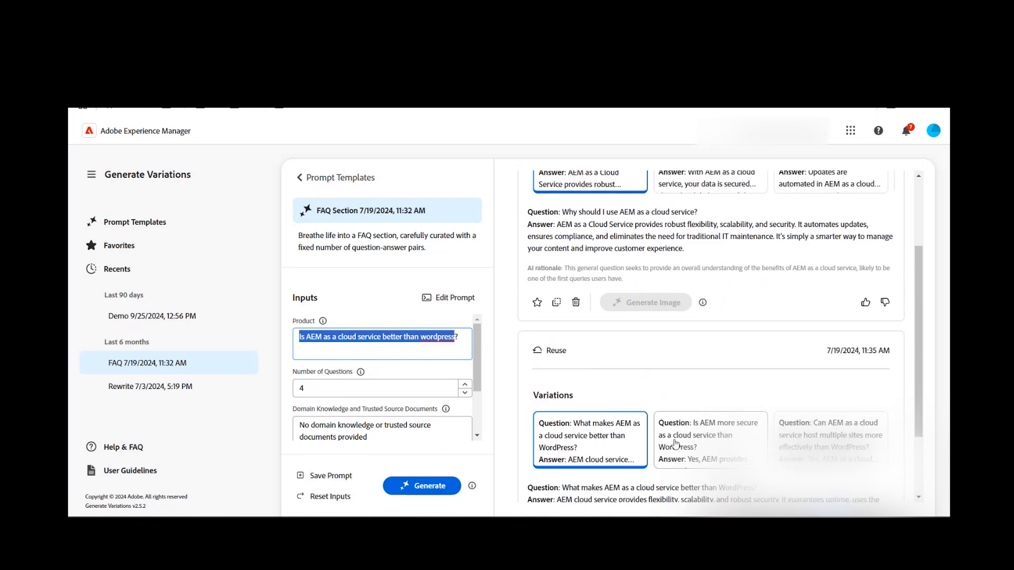
scroll(608, 316, up, 2)
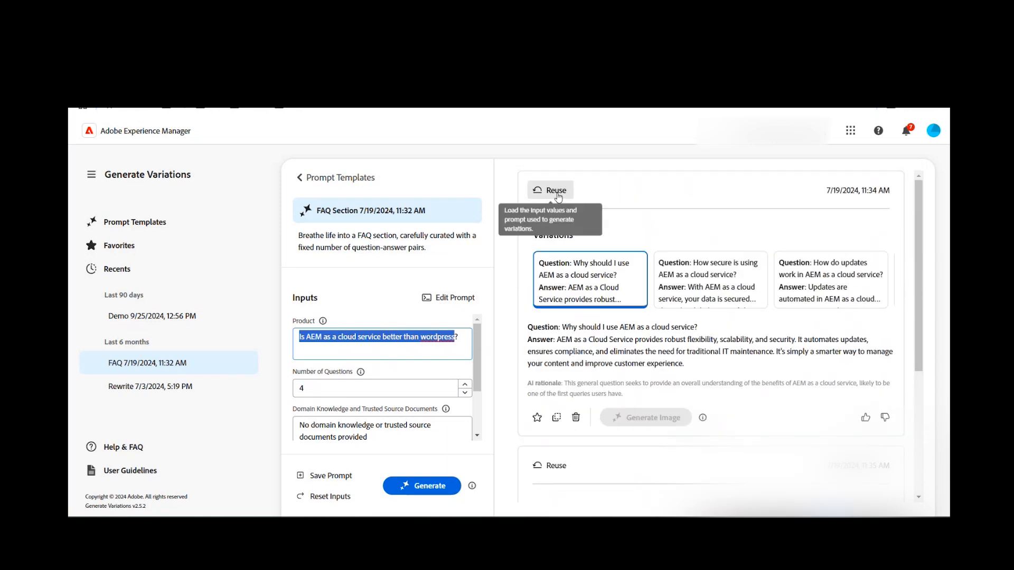
click(552, 196)
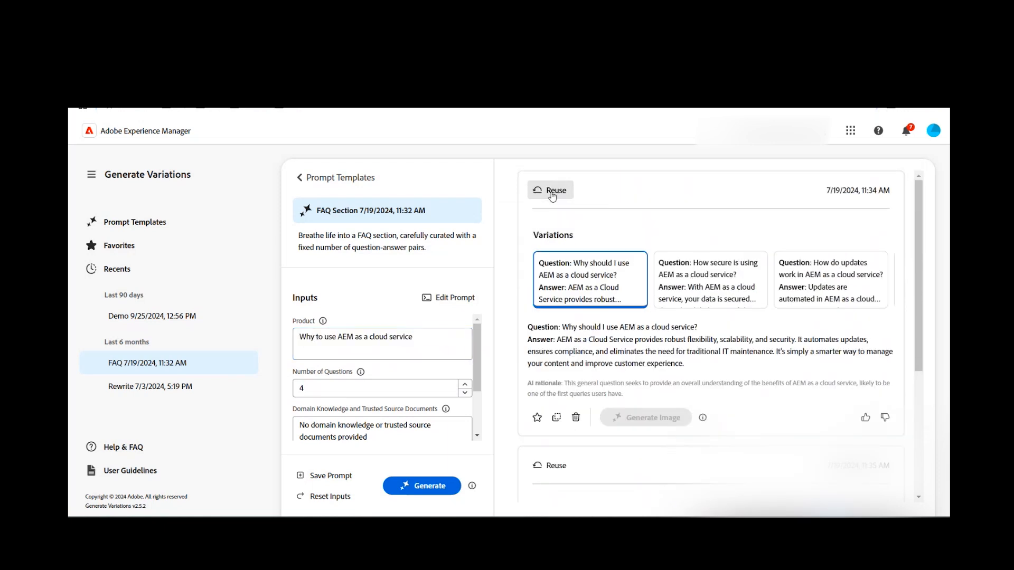
scroll(602, 241, down, 3)
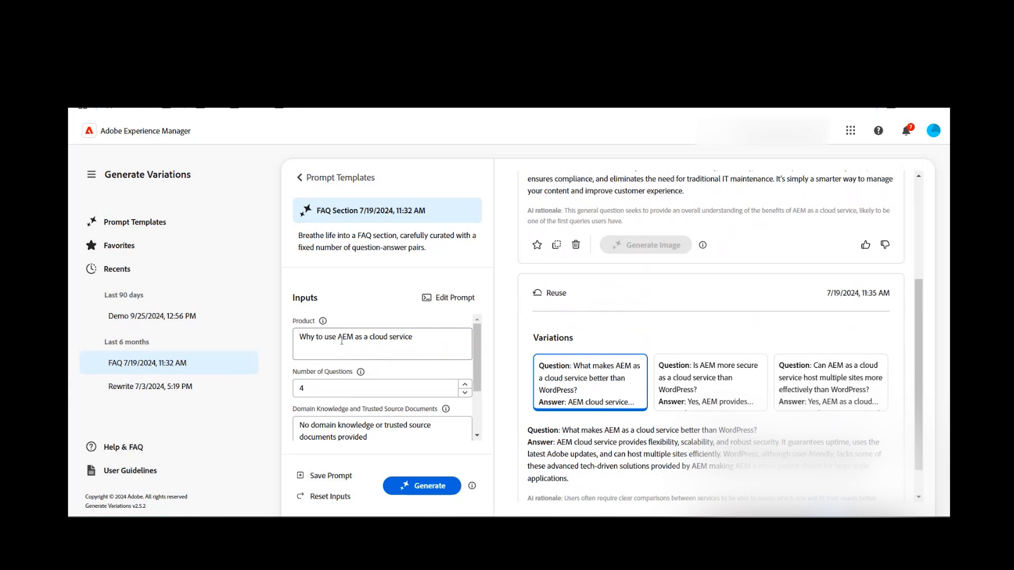
scroll(356, 352, down, 2)
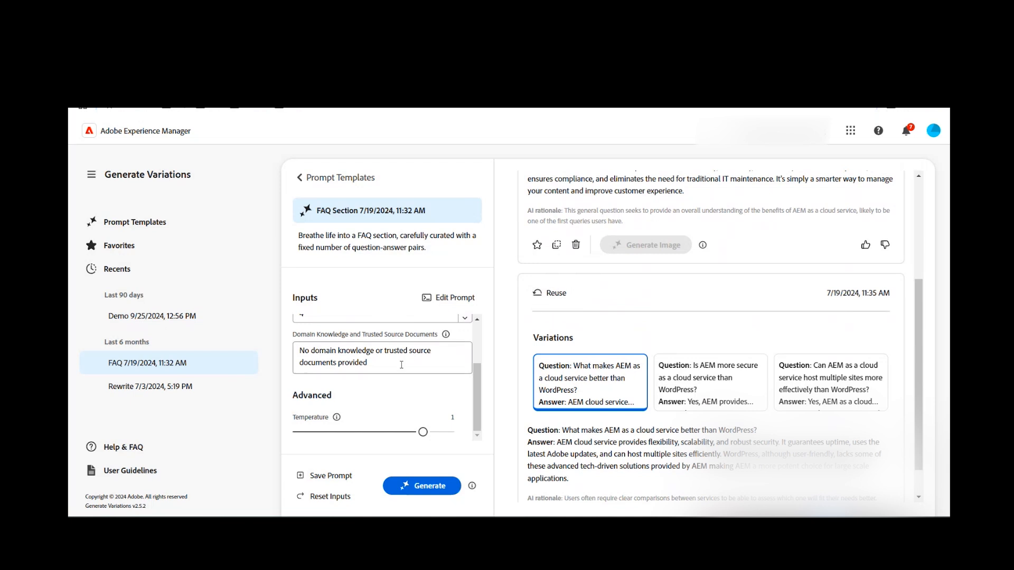
Delete the variation about AEM hosting multiple sites more effectively than WordPress from the 7/19/2024, 11:35 AM set.
scroll(696, 374, down, 1)
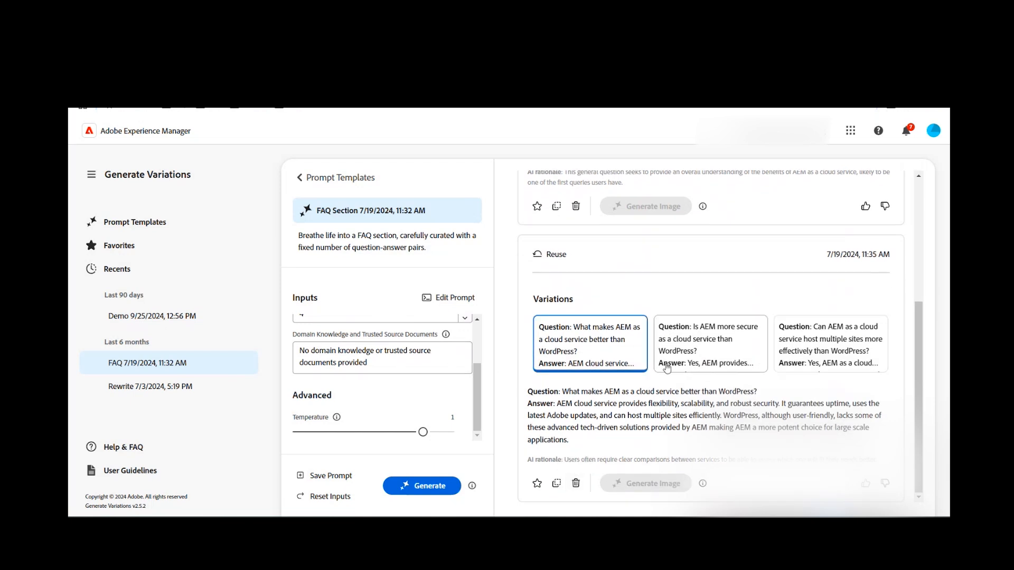
click(856, 357)
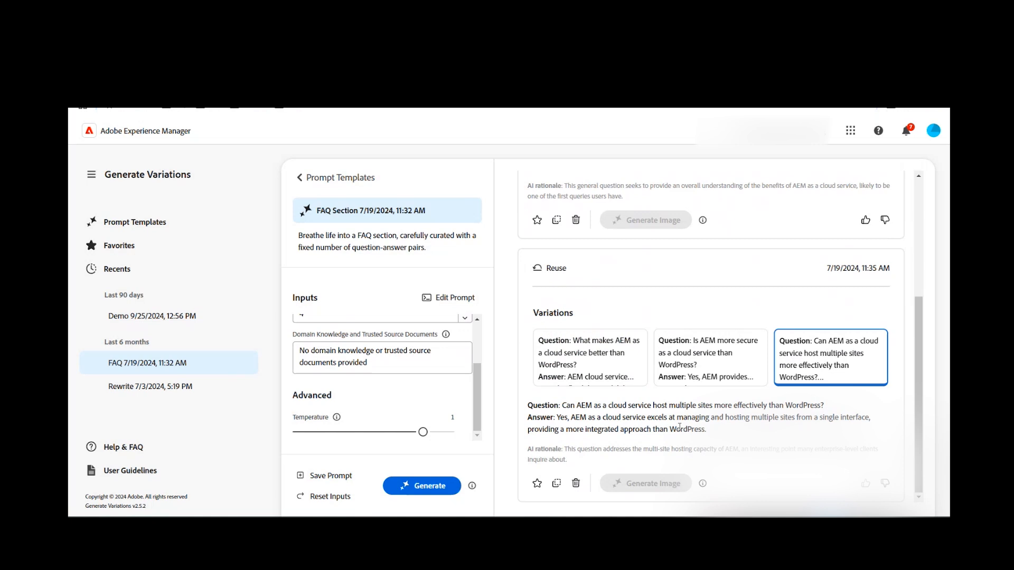
click(575, 484)
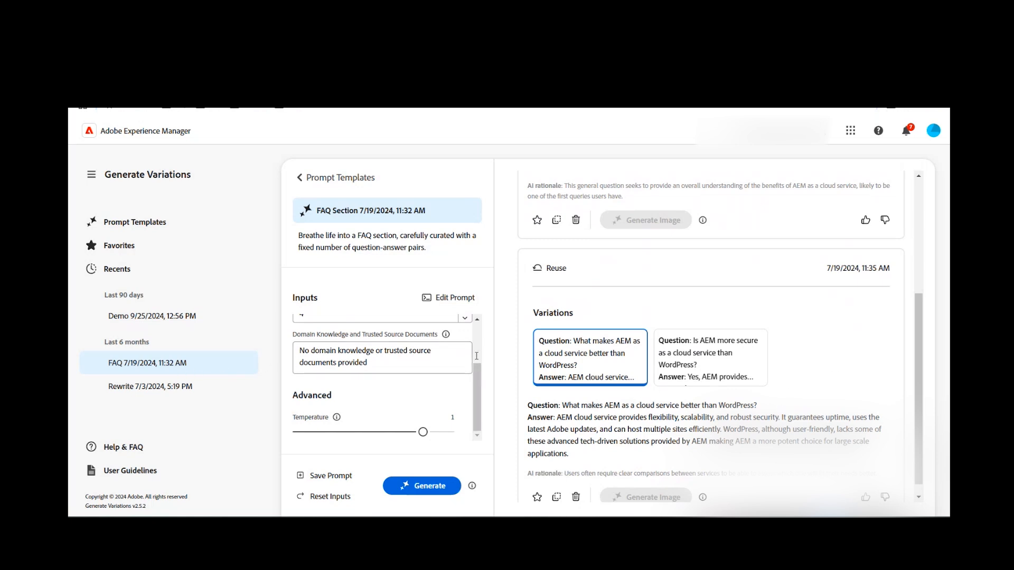
Review the favorited variations and return to the FAQ session from 7/19/2024, 11:32 AM.
scroll(752, 354, up, 4)
scroll(711, 340, down, 4)
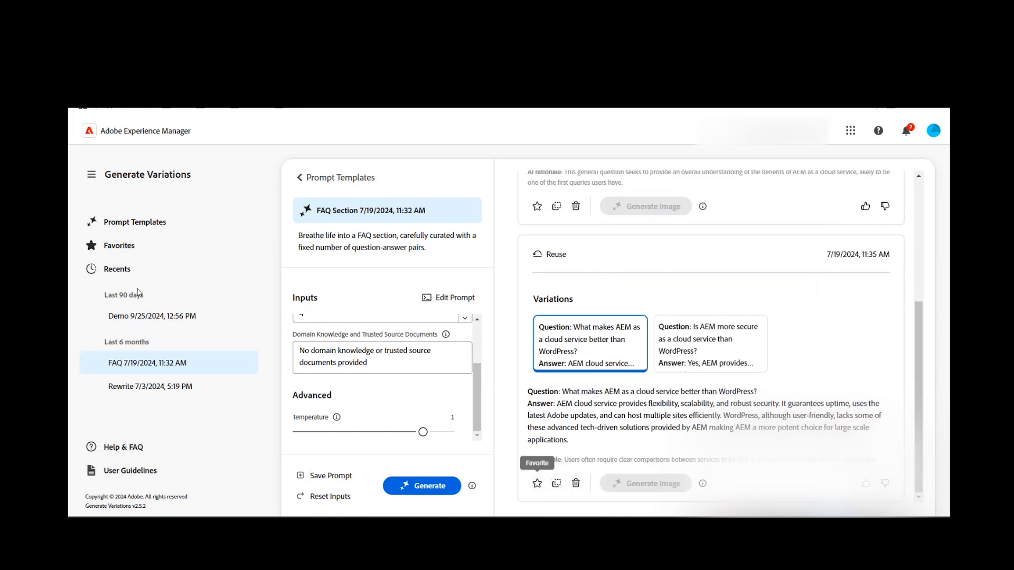
click(116, 245)
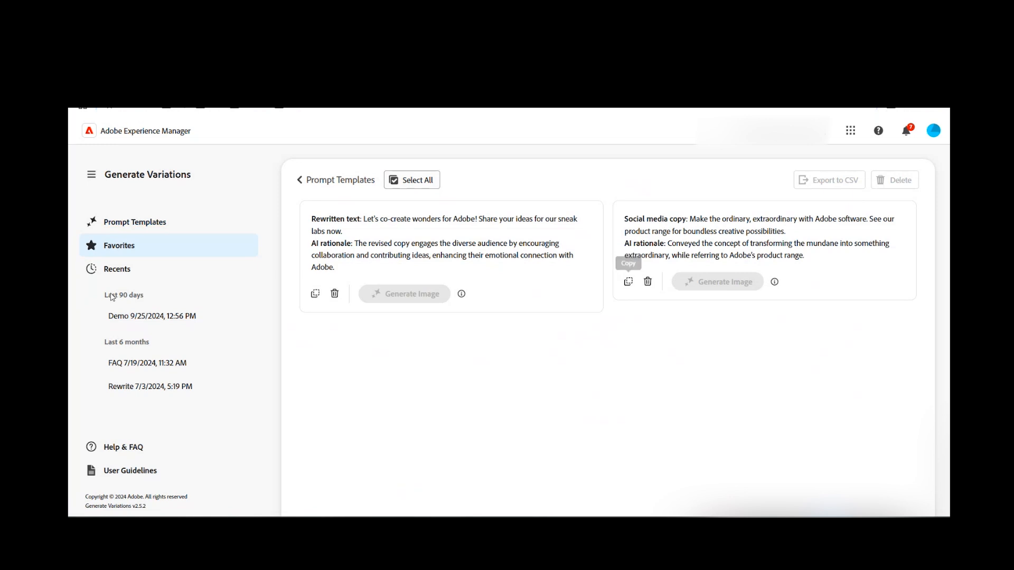
click(137, 365)
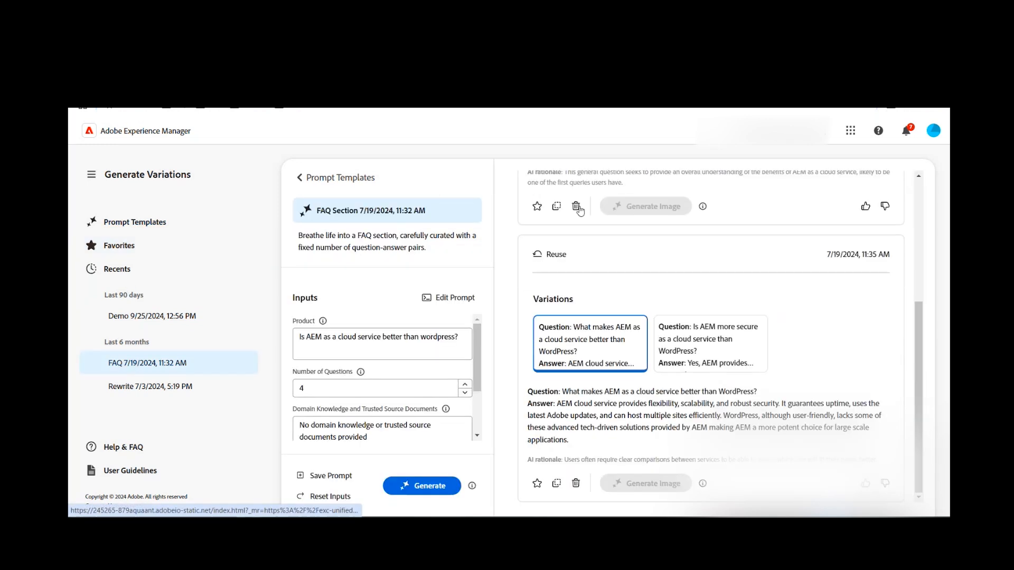
scroll(734, 304, up, 4)
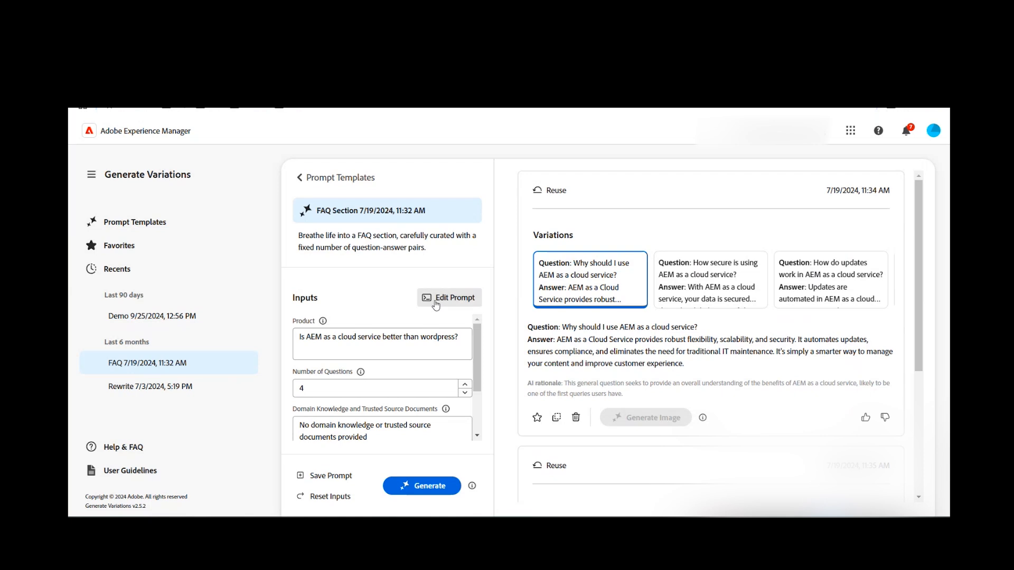
Open the prompt of the Demo session from 9/25/2024, 12:56 PM for editing and examine it down to its metadata section.
click(171, 320)
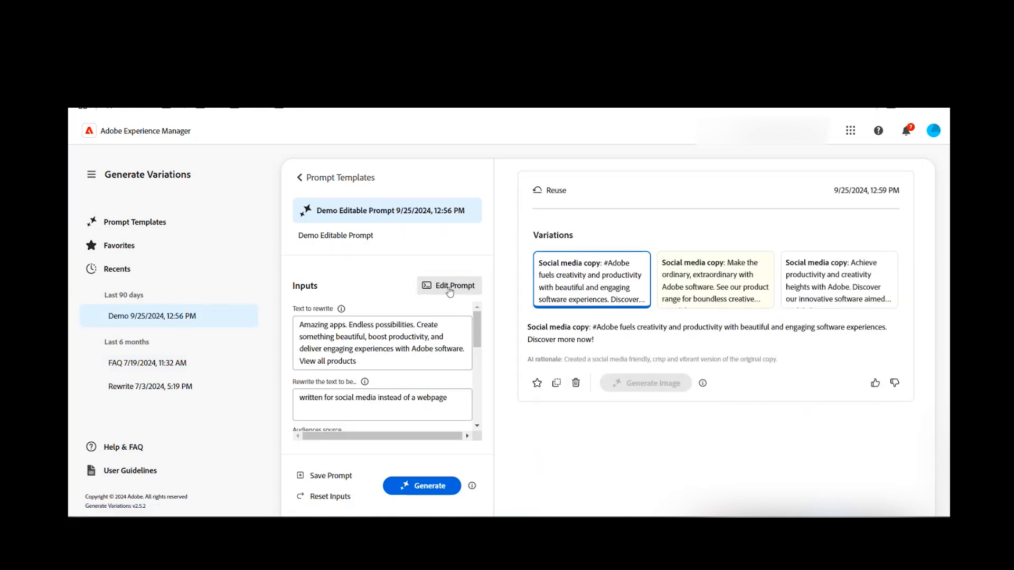
click(449, 290)
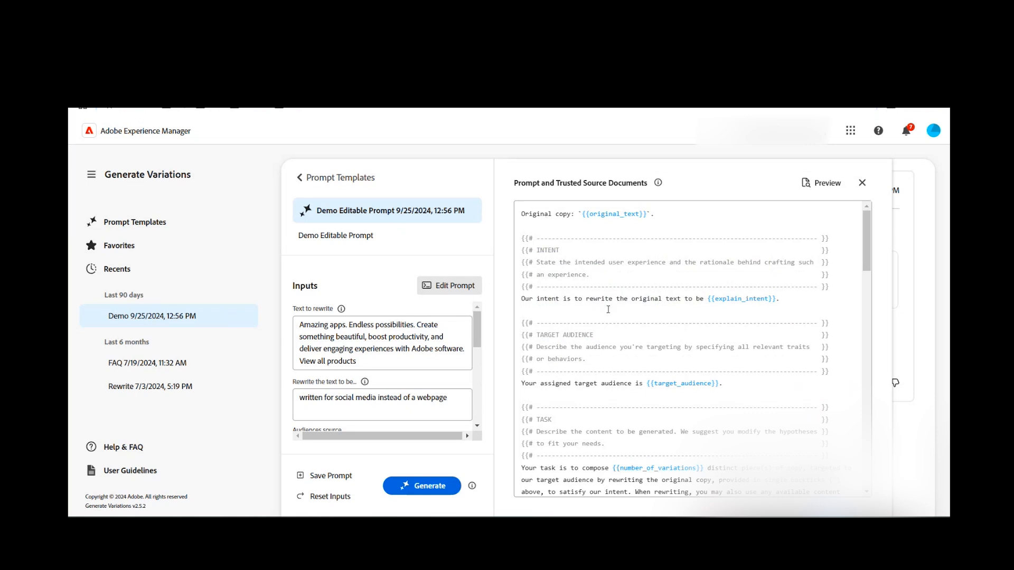
scroll(608, 309, down, 10)
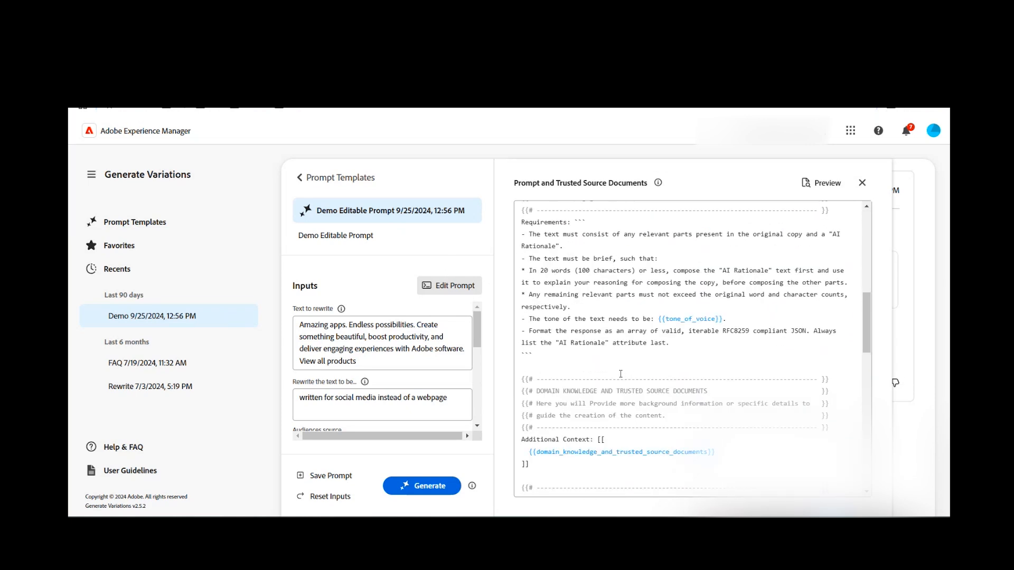
scroll(617, 421, down, 5)
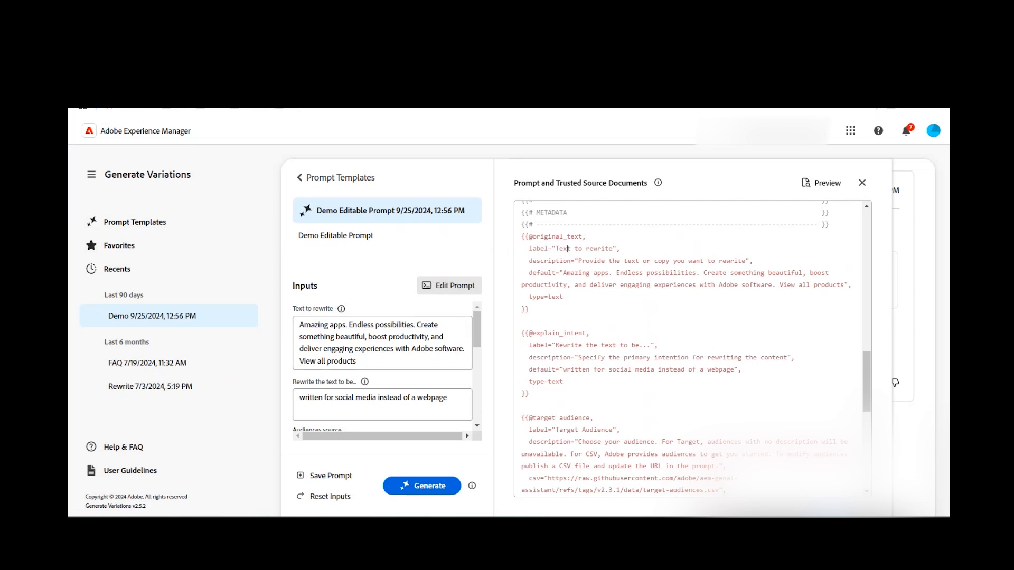
Check the help of the Text to rewrite input and change the original_text label in the prompt metadata to "Demo Text to rewrite".
drag(559, 248, 595, 247)
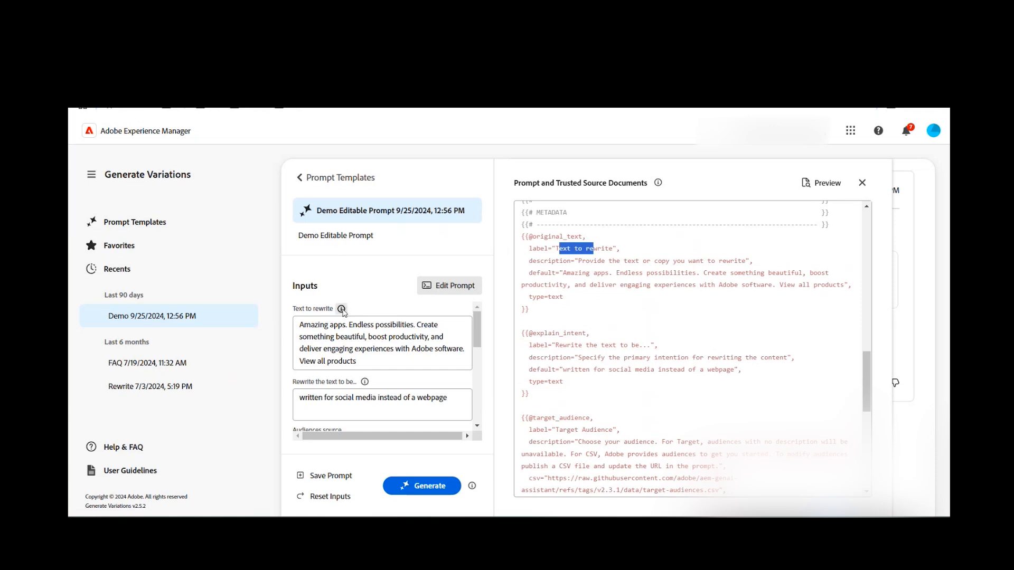
click(341, 309)
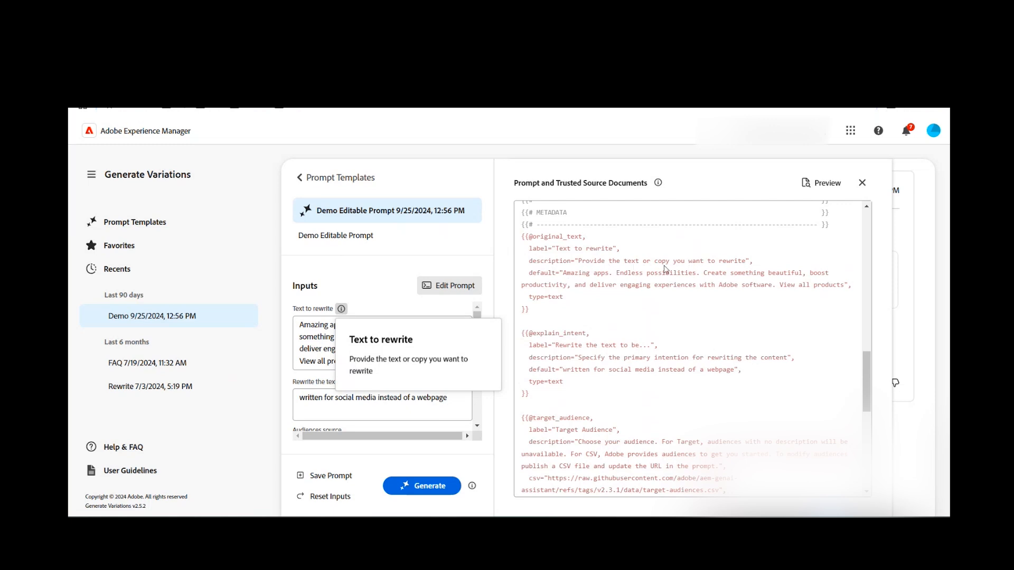
click(579, 261)
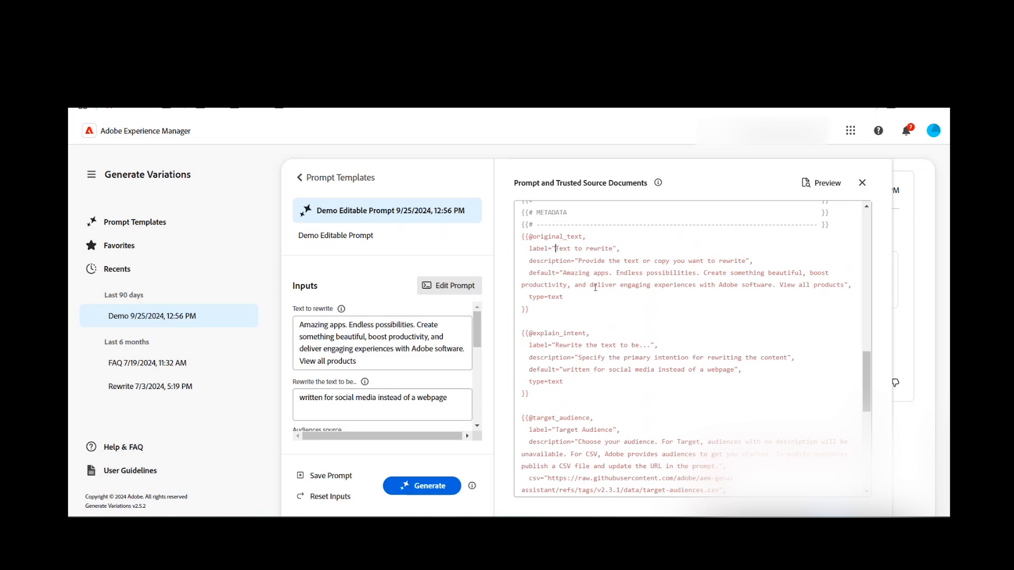
text(Demo)
Compare the text and audience types in the prompt metadata with the matching fields in the inputs form.
drag(562, 298, 555, 297)
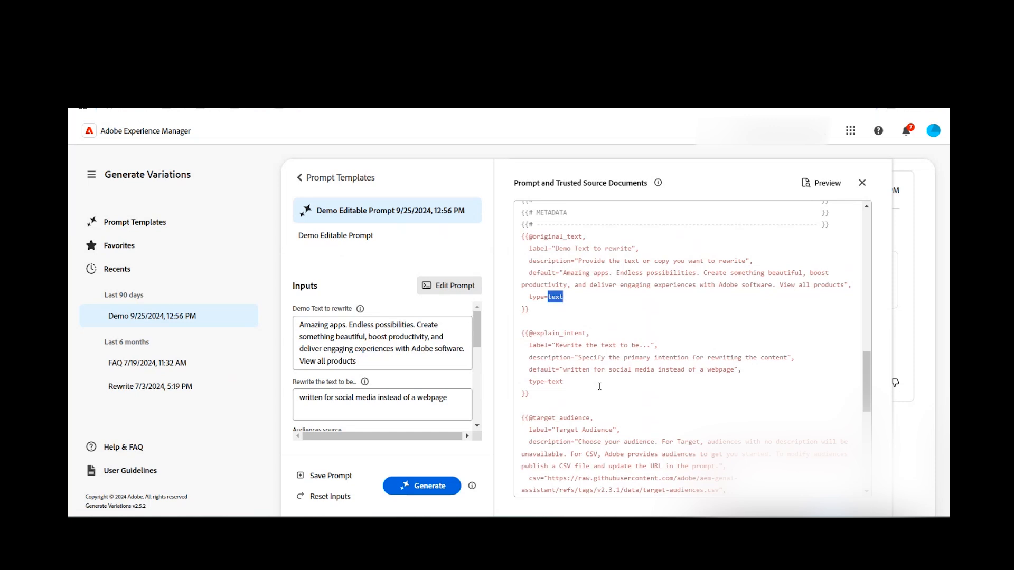
scroll(599, 386, down, 1)
scroll(396, 380, down, 1)
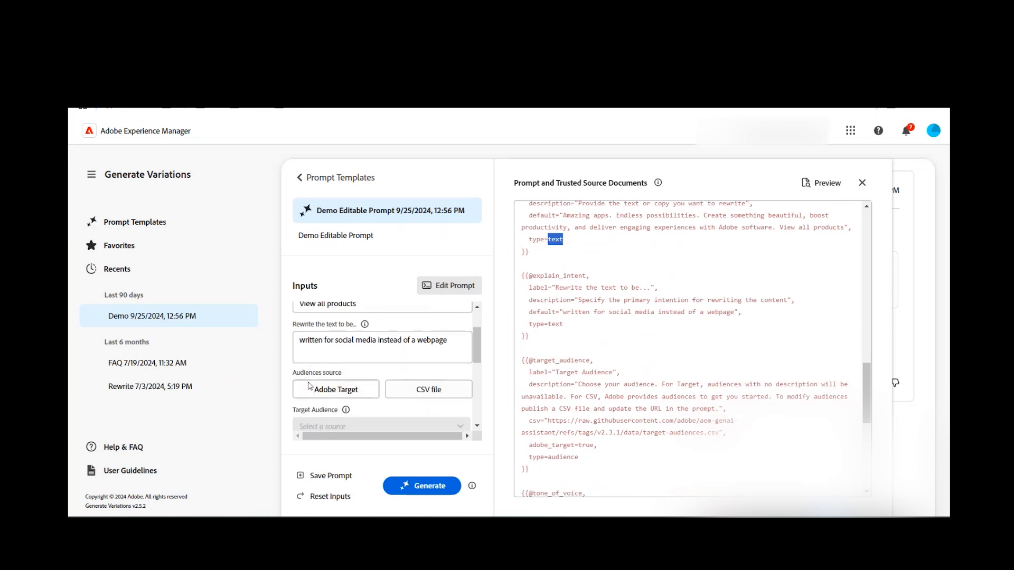
scroll(390, 381, down, 1)
scroll(371, 363, up, 2)
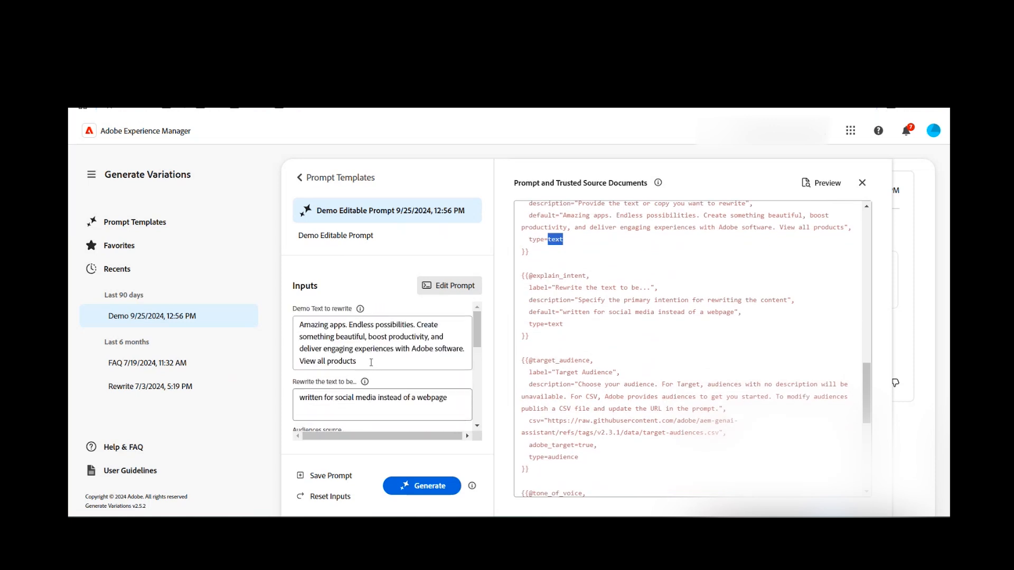
scroll(371, 363, down, 2)
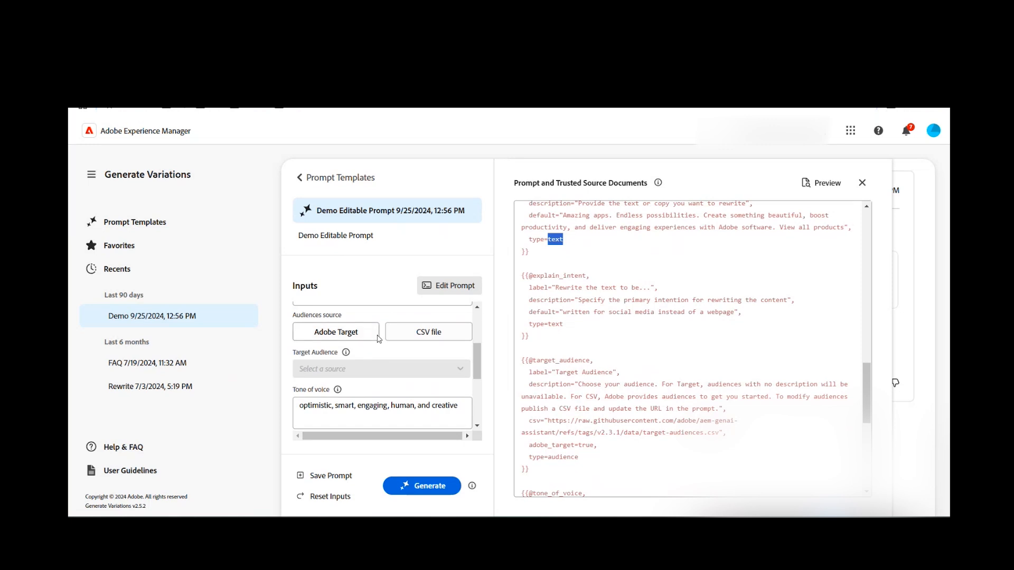
click(567, 303)
Try Adobe Target as the audiences source, and switch it to CSV file to view the target audience options.
click(349, 336)
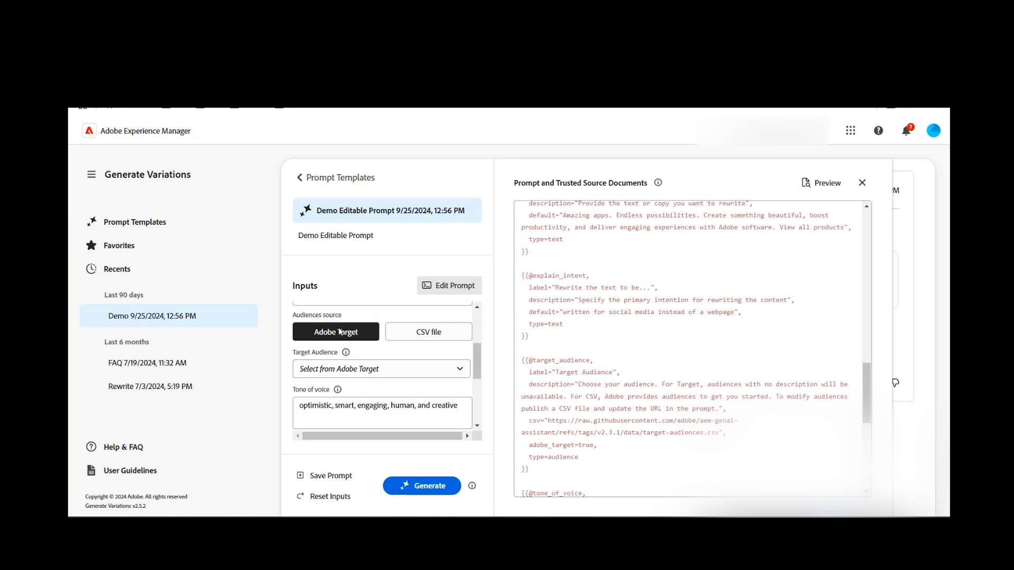
click(434, 339)
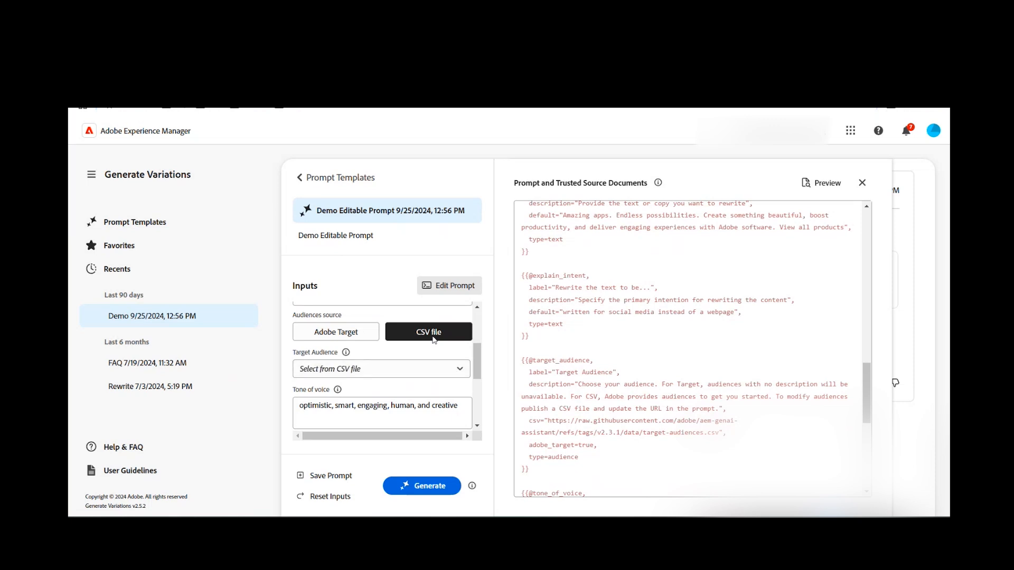
click(390, 368)
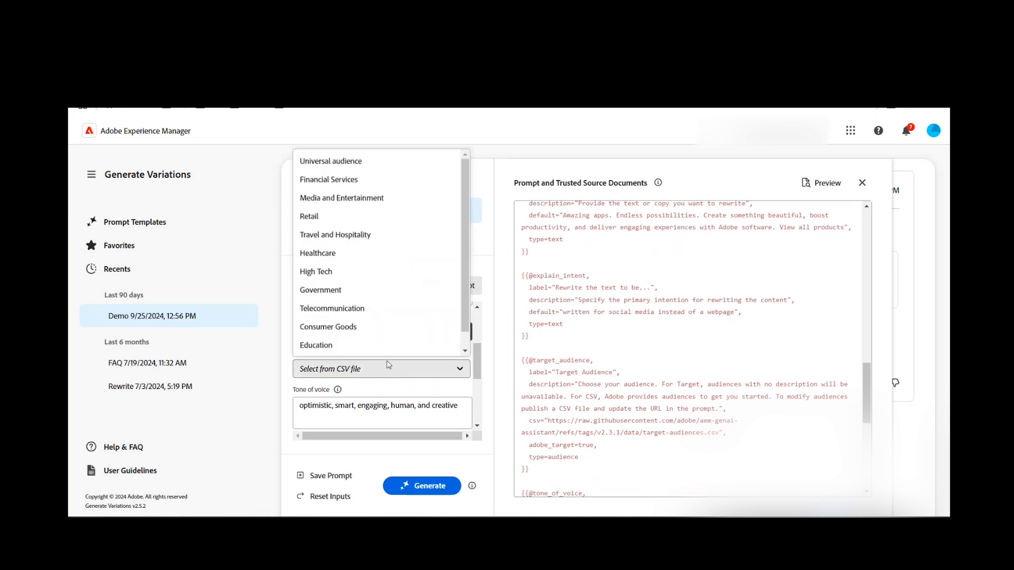
click(270, 299)
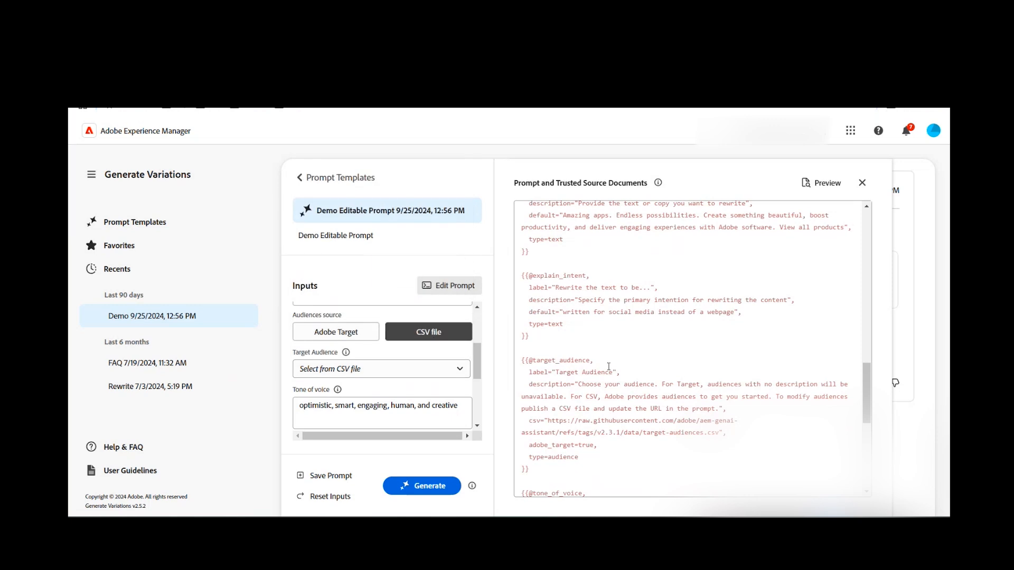
Examine the CSV URL of the target_audience metadata and the tone of voice, number of variations and domain knowledge definitions.
scroll(575, 379, down, 2)
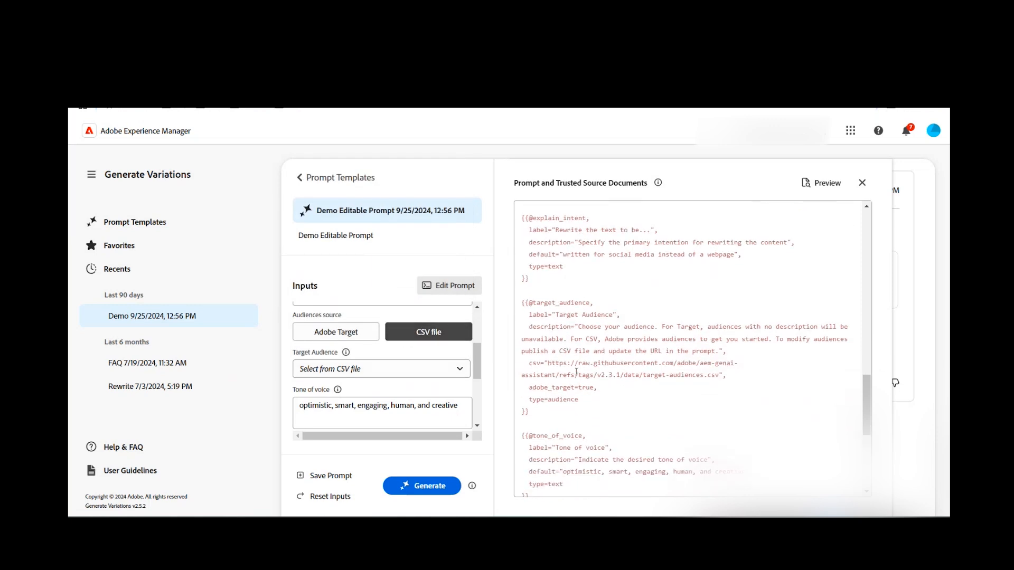
scroll(640, 330, down, 2)
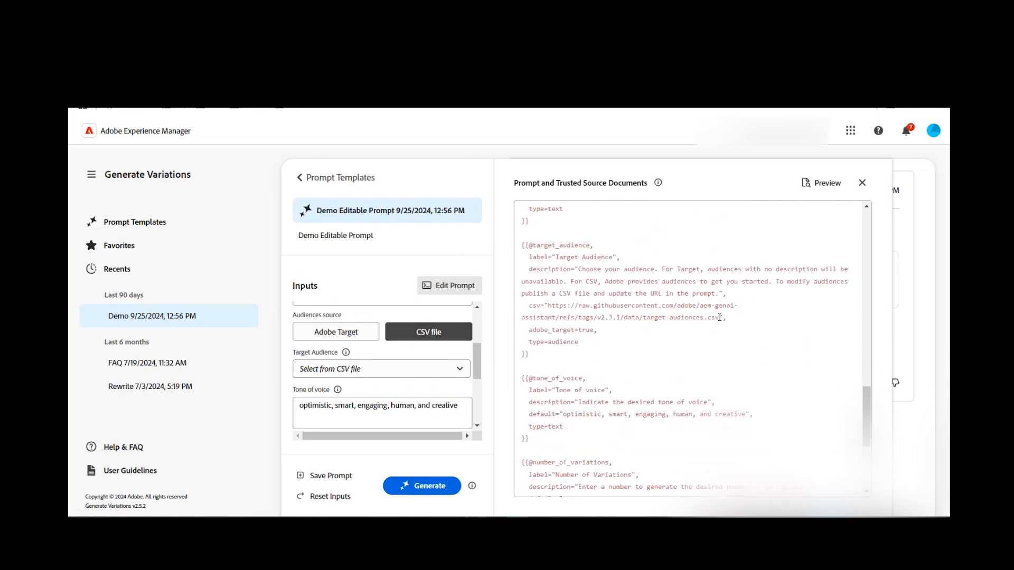
drag(719, 317, 548, 307)
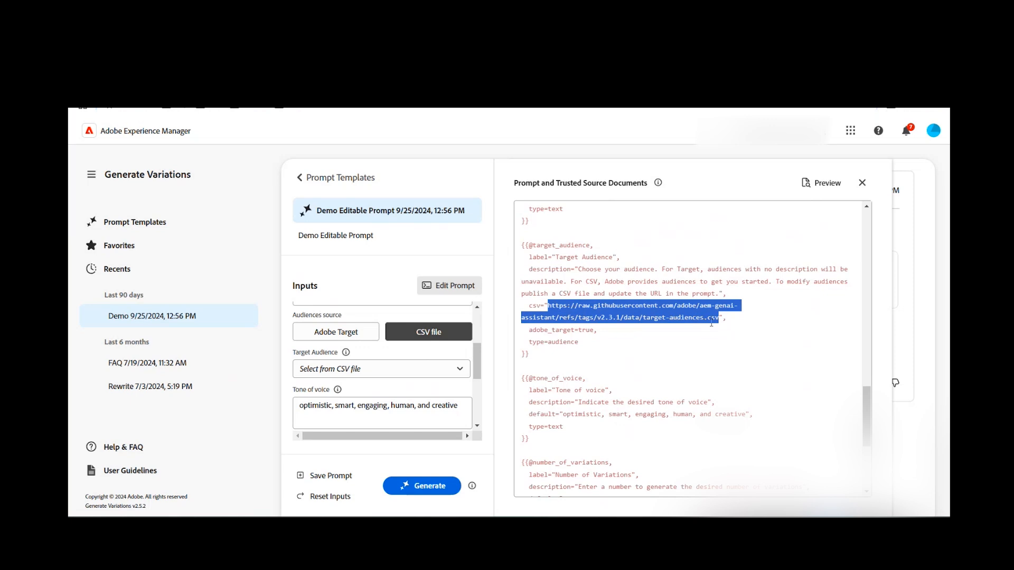
click(592, 358)
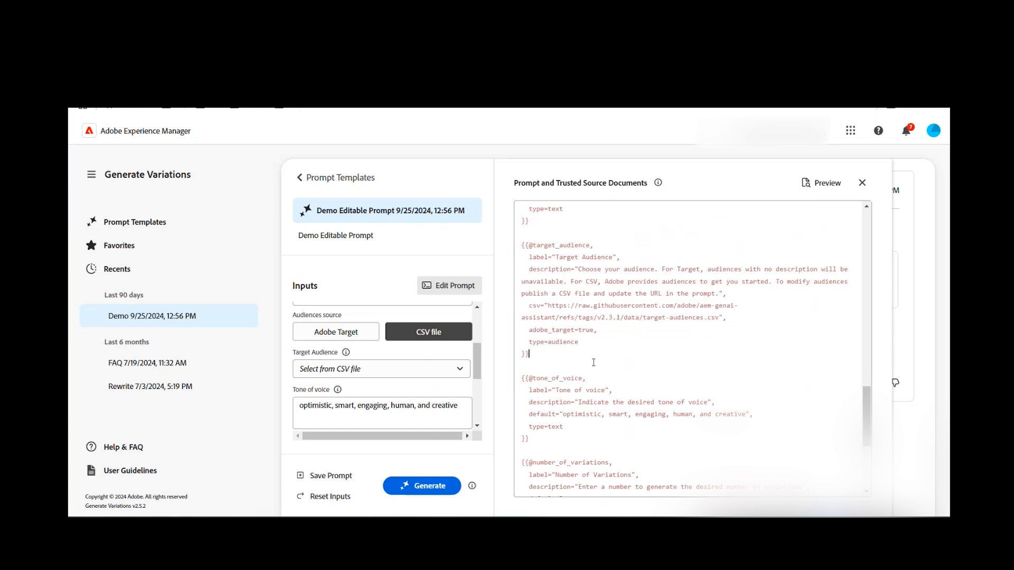
scroll(594, 364, down, 4)
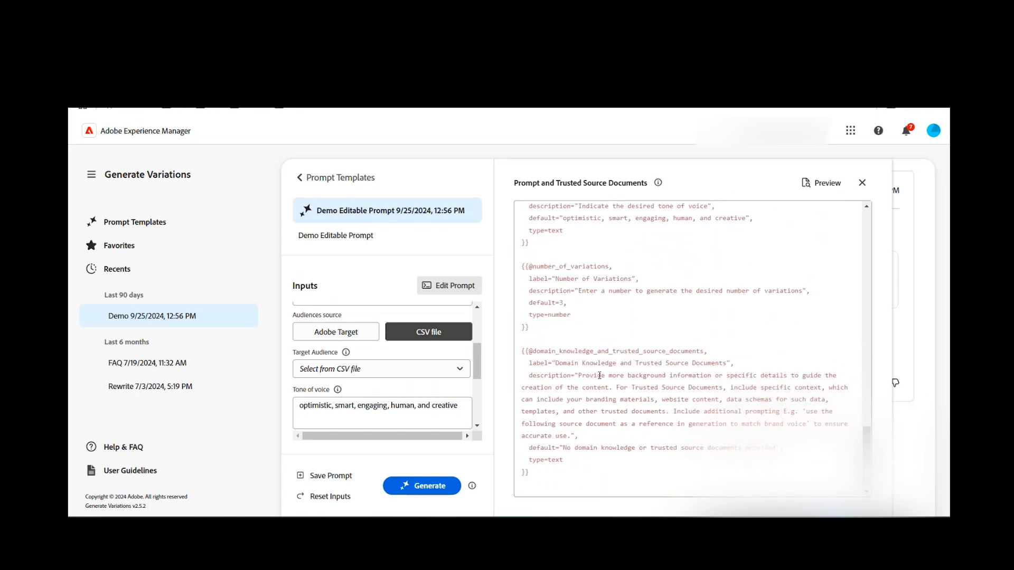
Preview the full prompt text with the current input values filled in, review its requirements, and close the prompt editor.
scroll(600, 376, up, 10)
scroll(584, 338, up, 6)
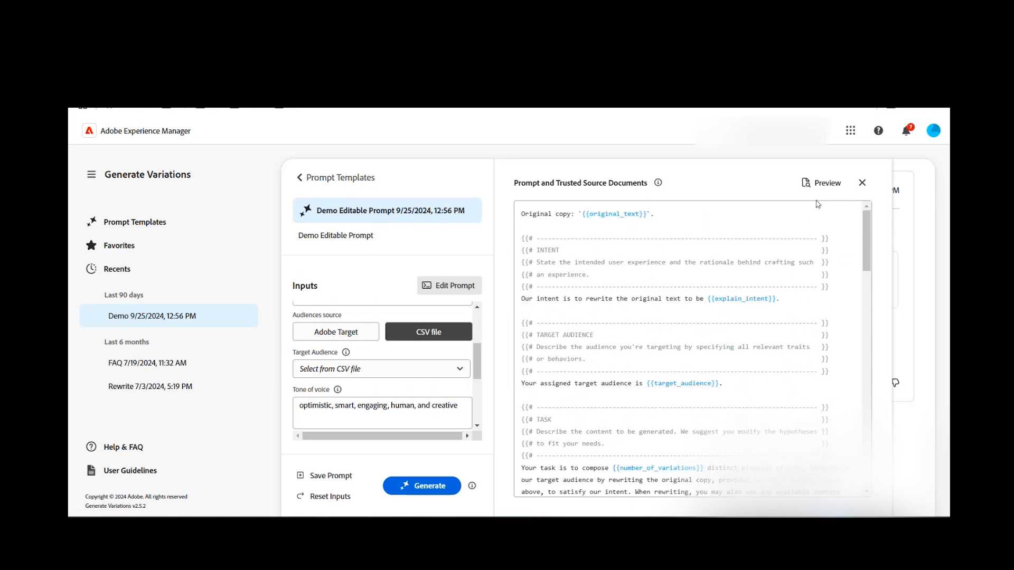
click(822, 185)
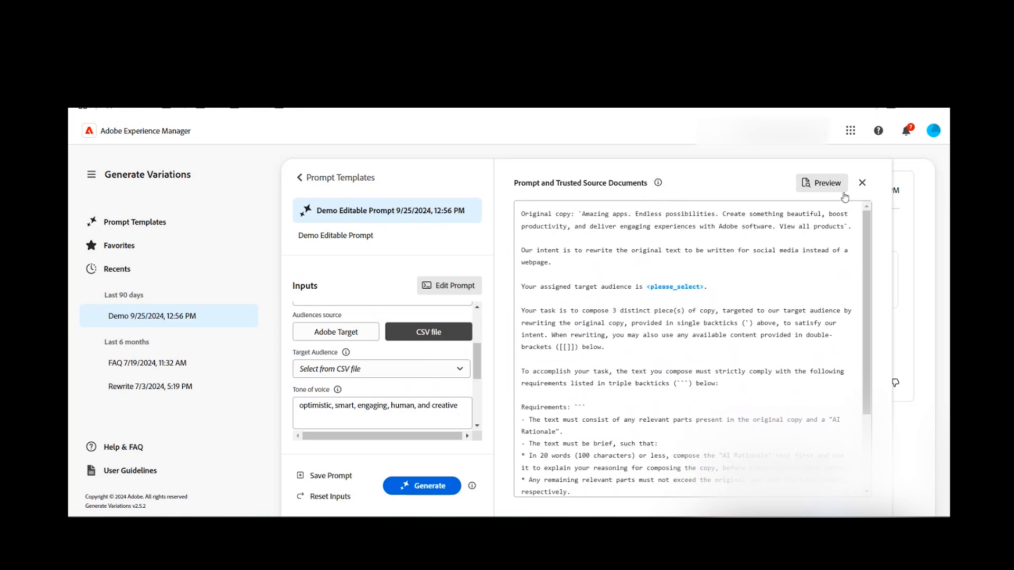
scroll(668, 387, down, 5)
scroll(668, 387, up, 2)
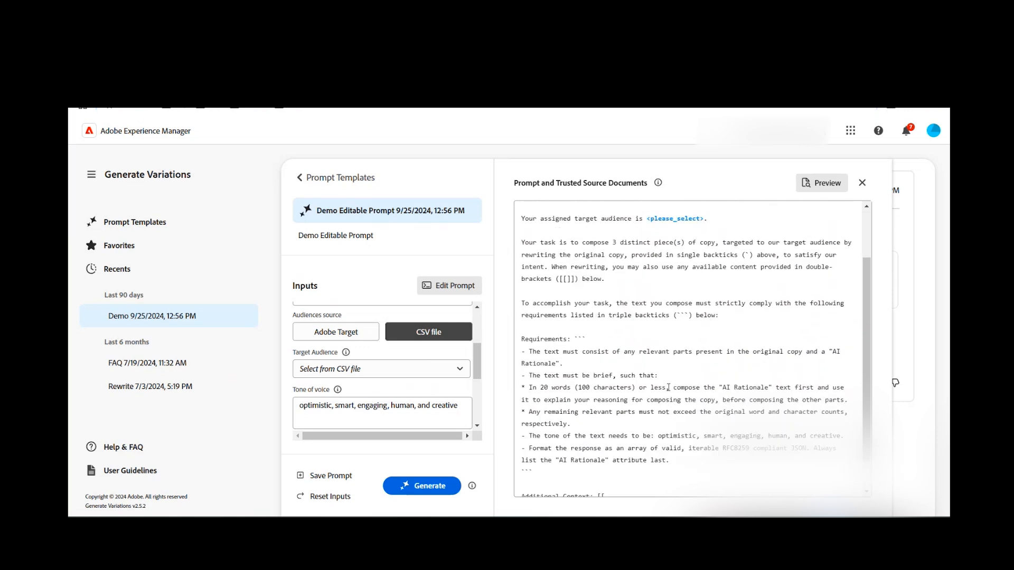
scroll(668, 387, up, 2)
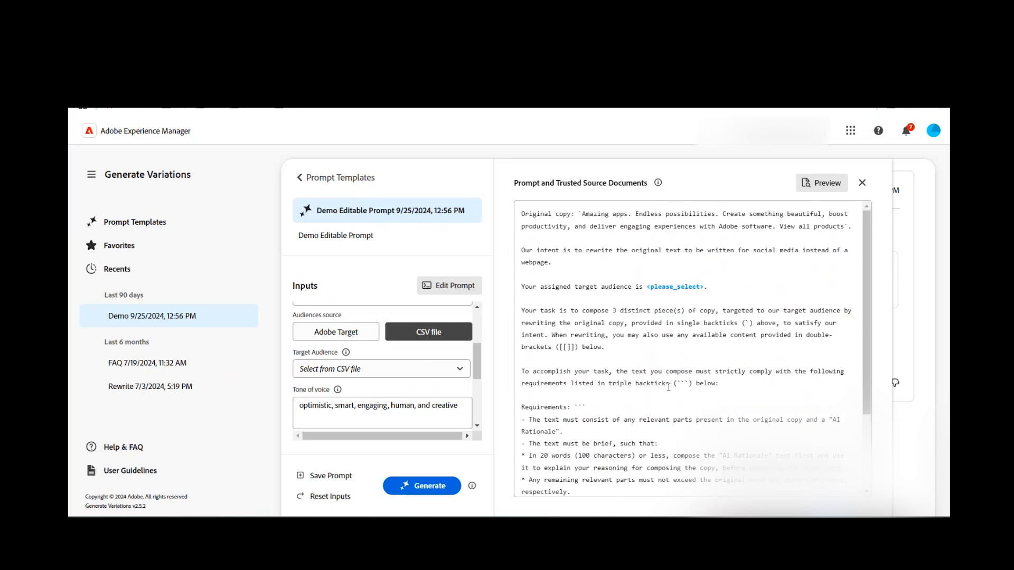
click(862, 182)
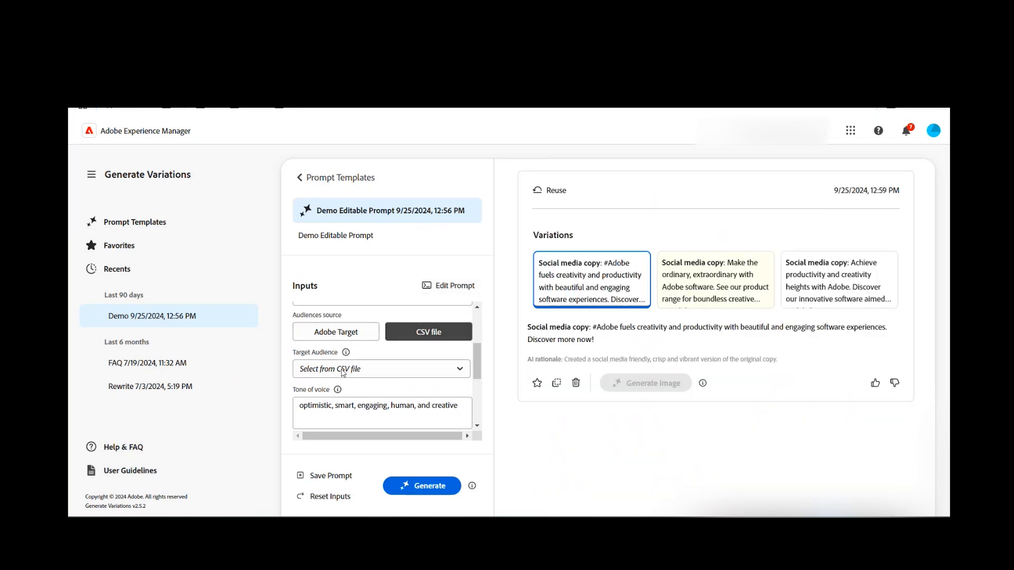
Try the Shared across organization option off and on when saving Demo Editable Prompt, and cancel the save.
scroll(352, 353, down, 3)
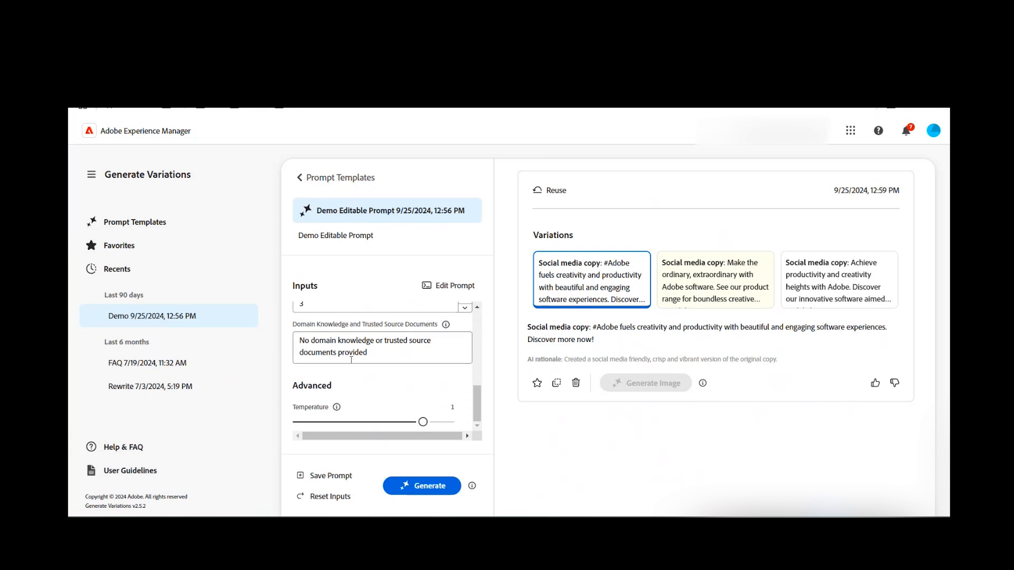
scroll(357, 309, up, 3)
scroll(358, 310, down, 3)
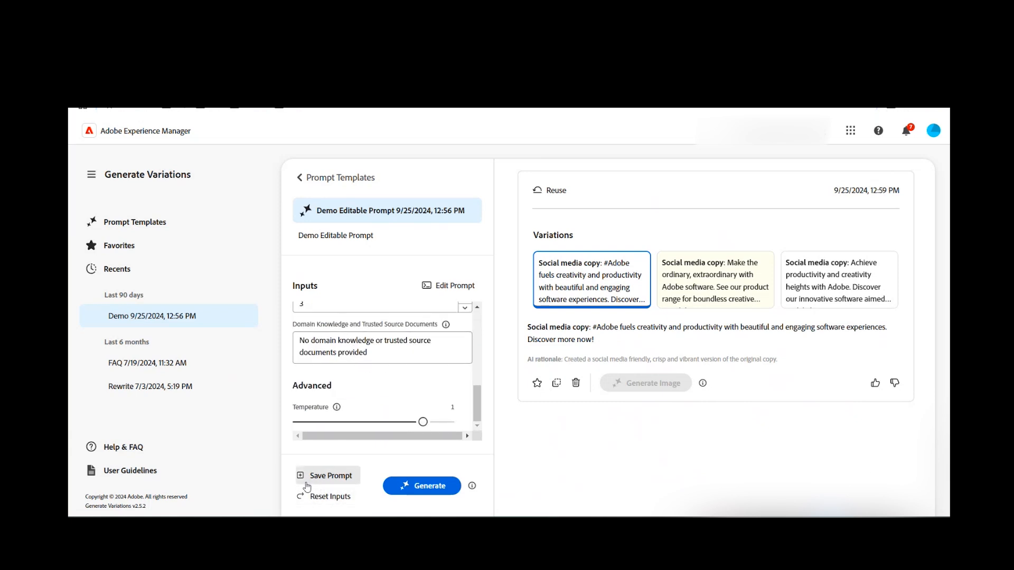
click(339, 480)
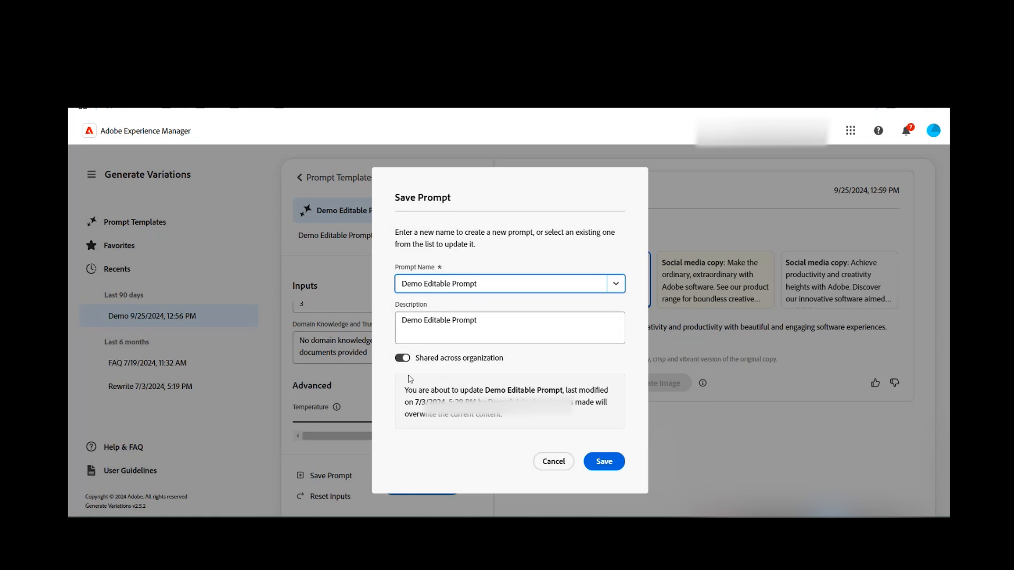
click(421, 362)
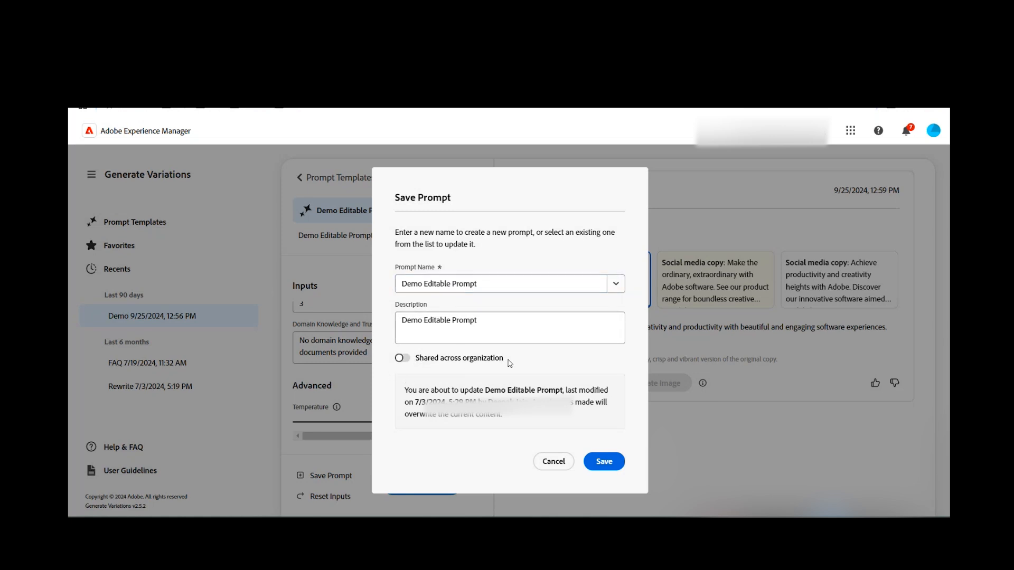
click(407, 361)
click(408, 362)
click(404, 362)
click(553, 462)
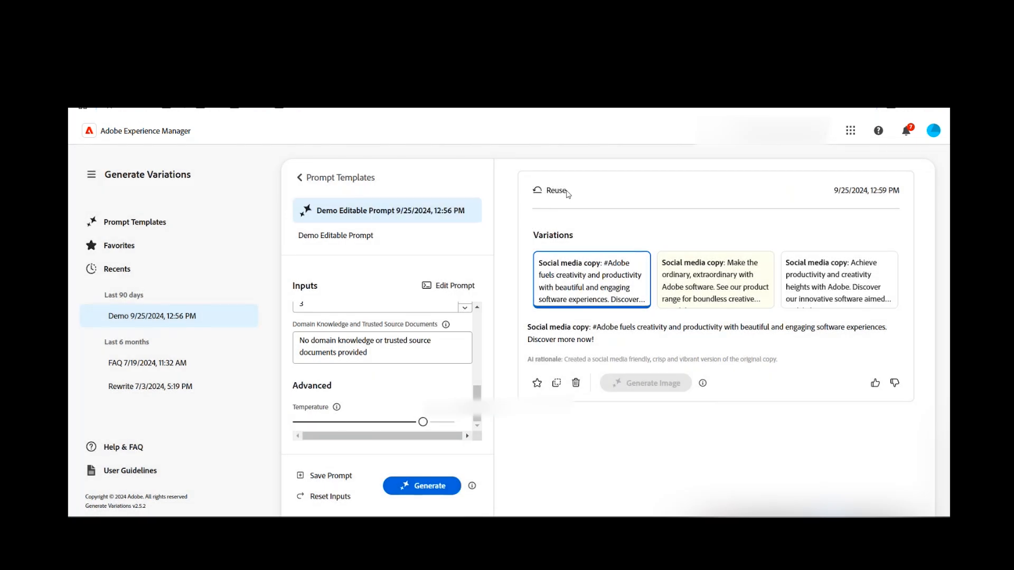